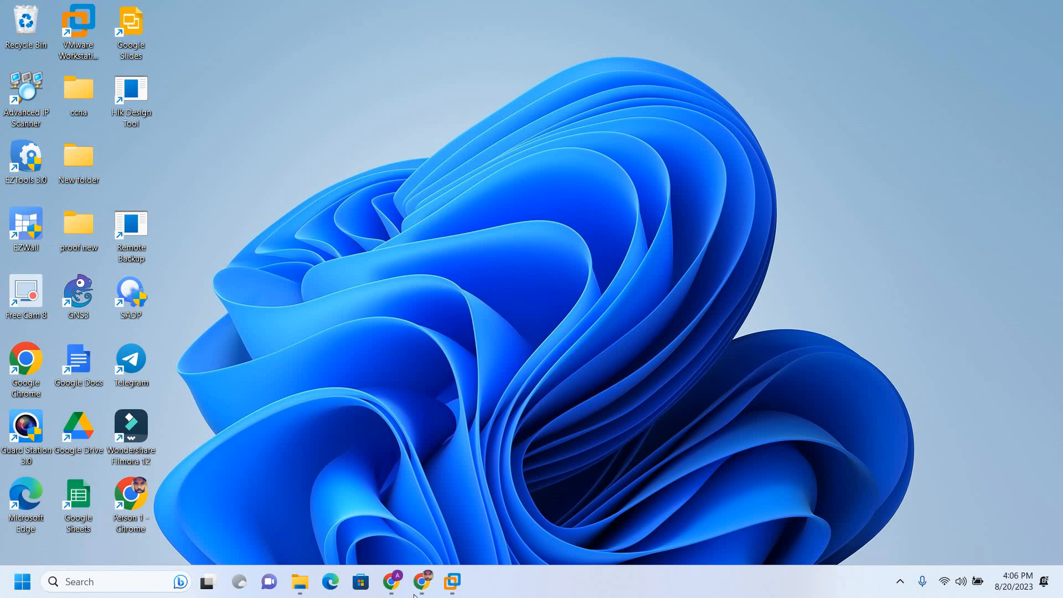
Switch to Chrome, search Google for "eve download" and open the EVE-NG download page from the results
click(386, 587)
click(183, 8)
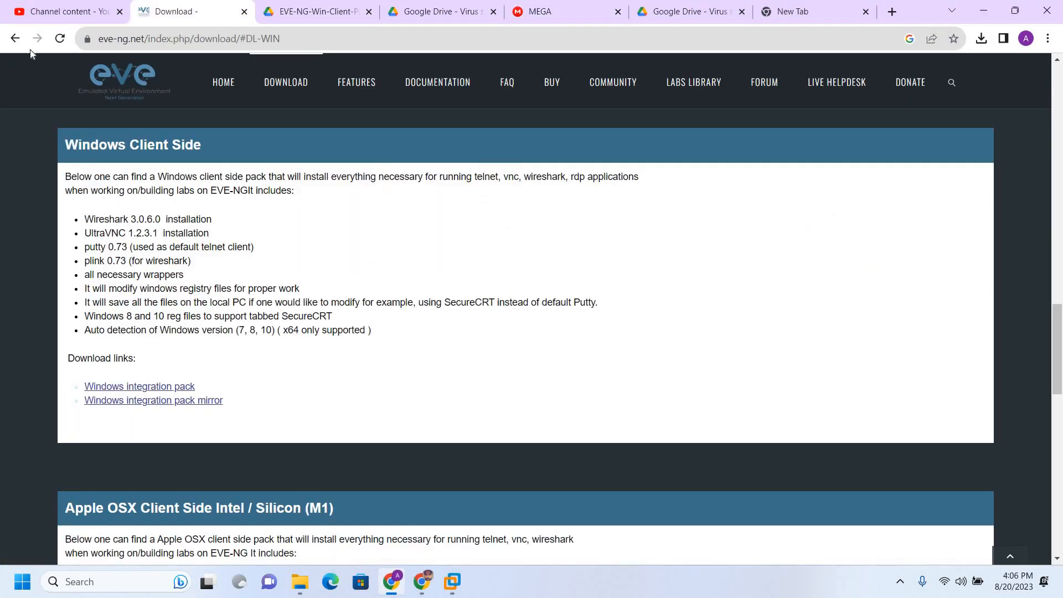
click(250, 37)
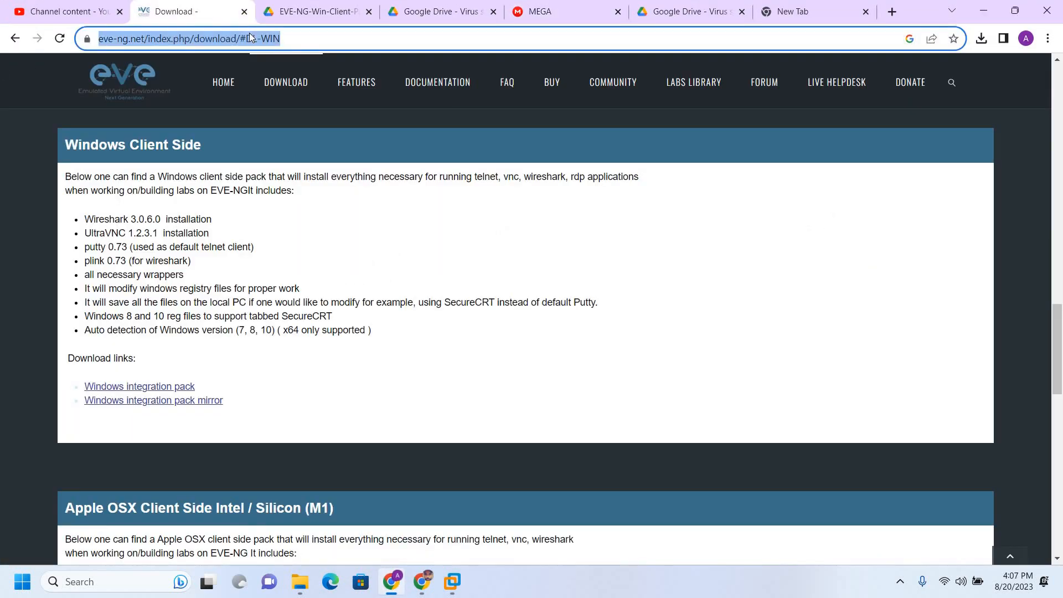
text(ev)
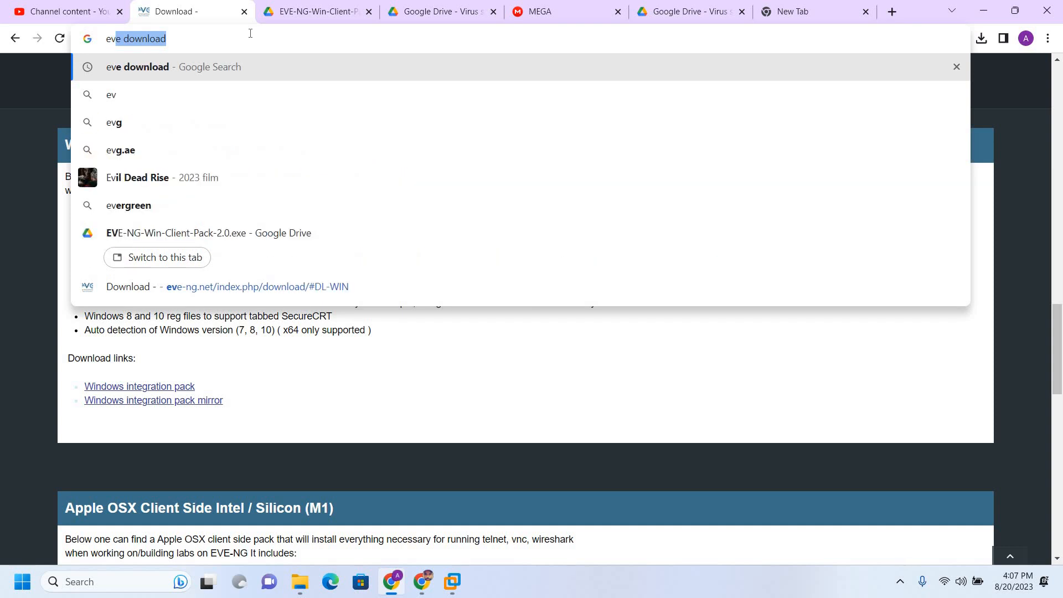
key(Return)
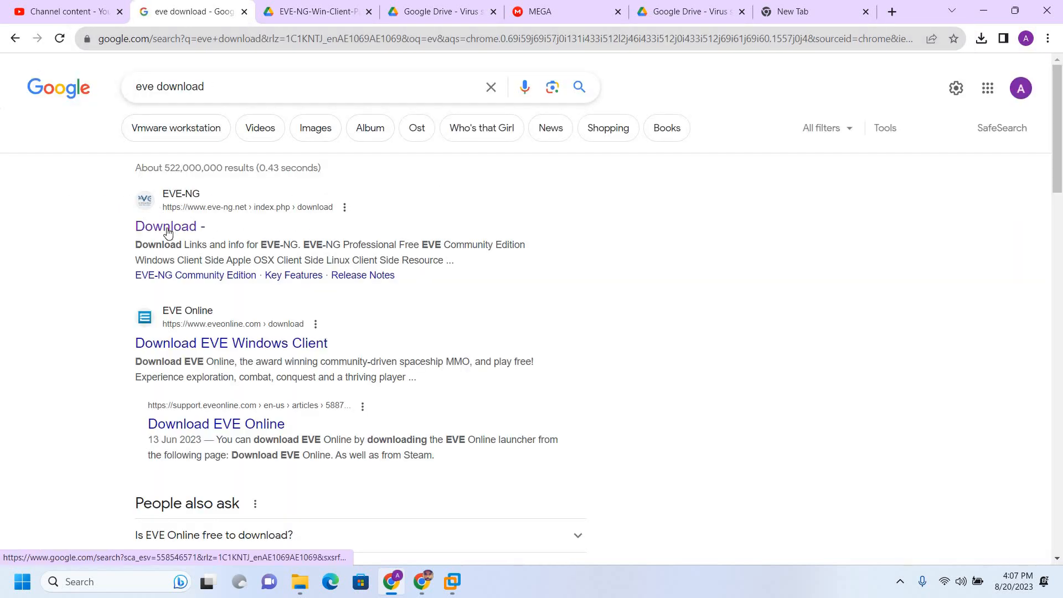
click(168, 231)
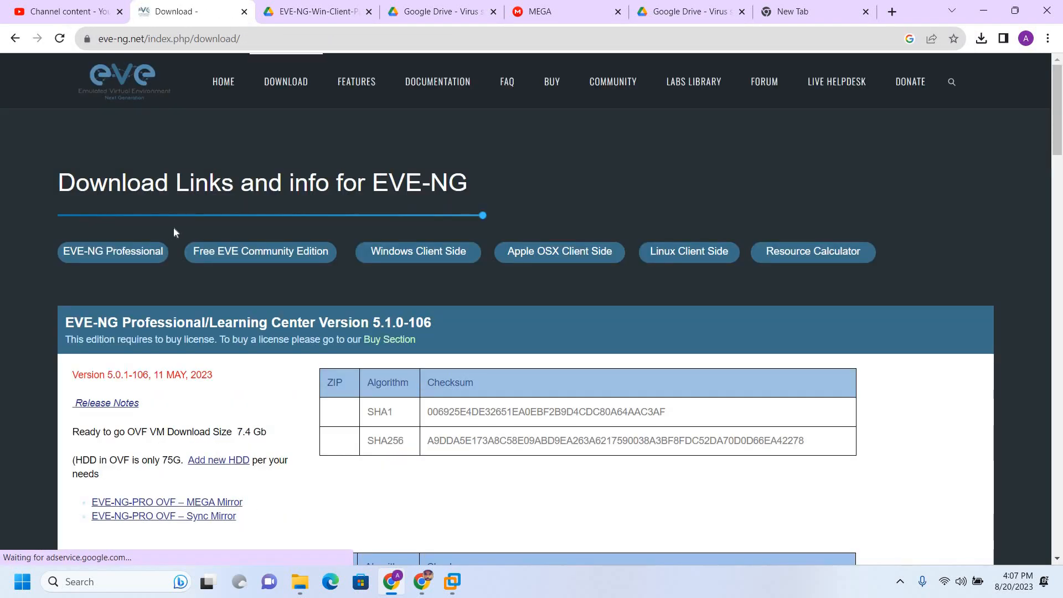
Examine the EVE-NG-PRO OVF mirror links on the download page and jump to the Windows Client Side section
scroll(173, 231, down, 4)
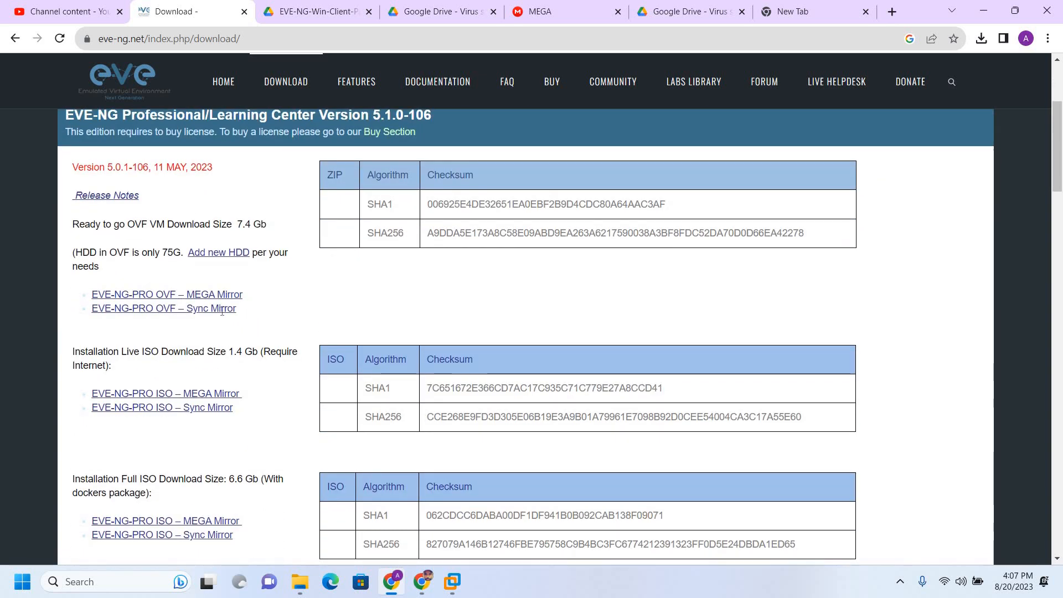
drag(237, 310, 87, 319)
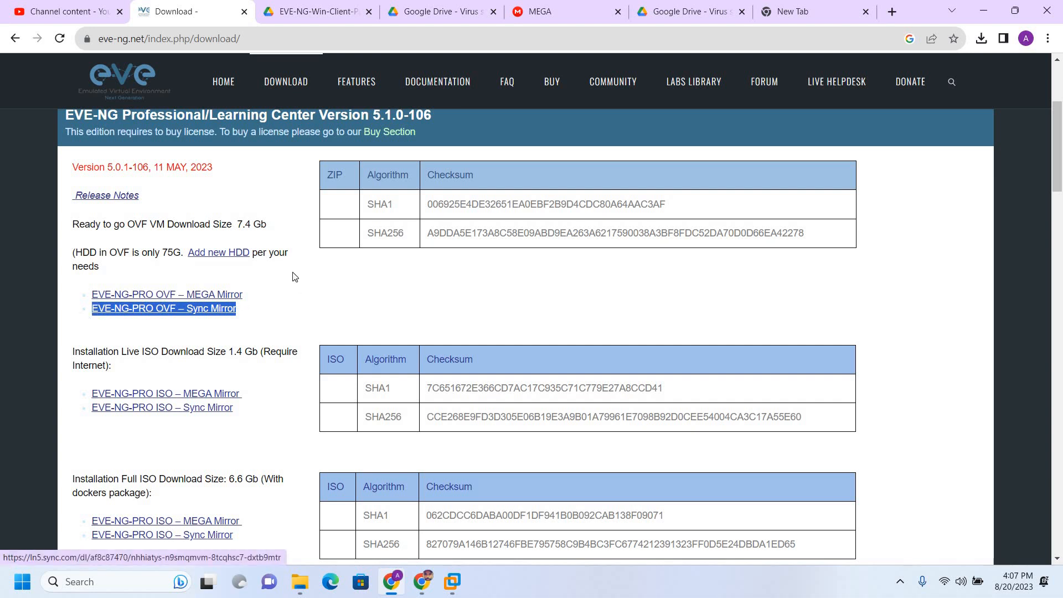
scroll(294, 277, up, 2)
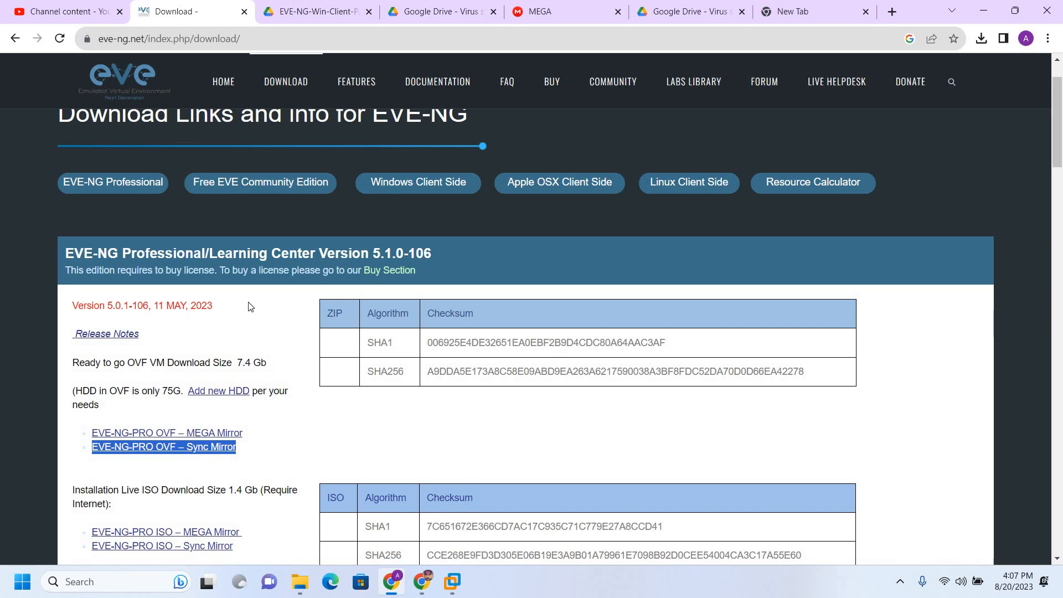
scroll(244, 271, up, 1)
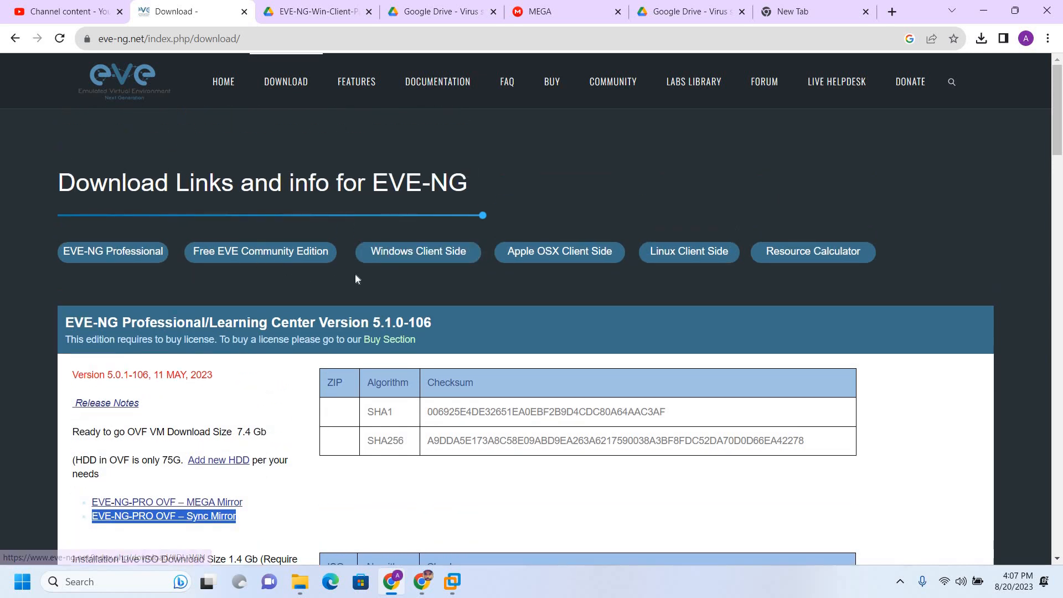
click(383, 256)
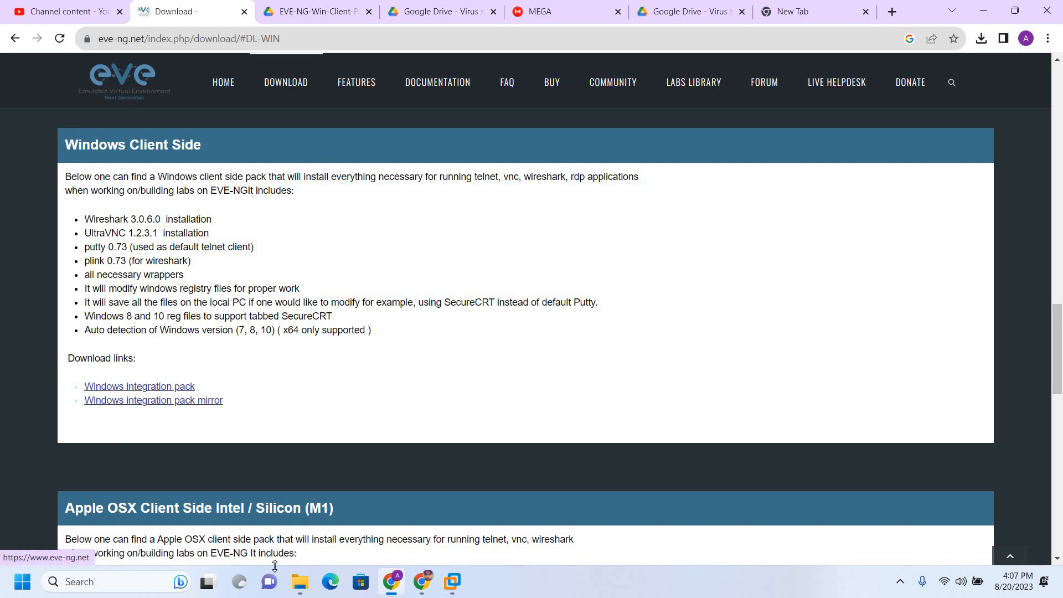
Extract the EVE-COM-5.0.1-19- archive in Downloads with WinRAR, keeping the default destination folder and extraction options
click(301, 591)
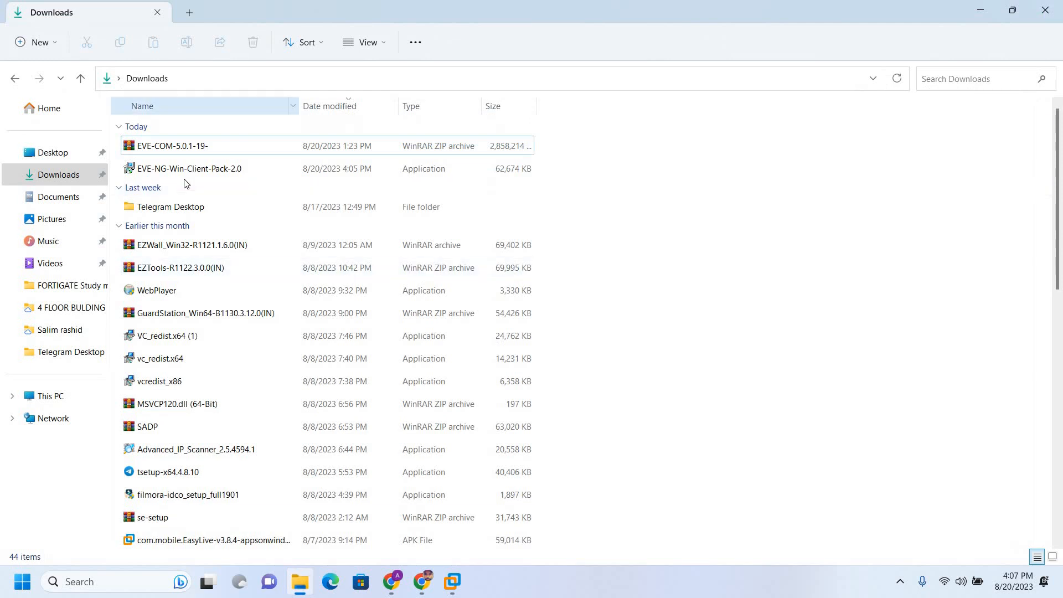
click(171, 145)
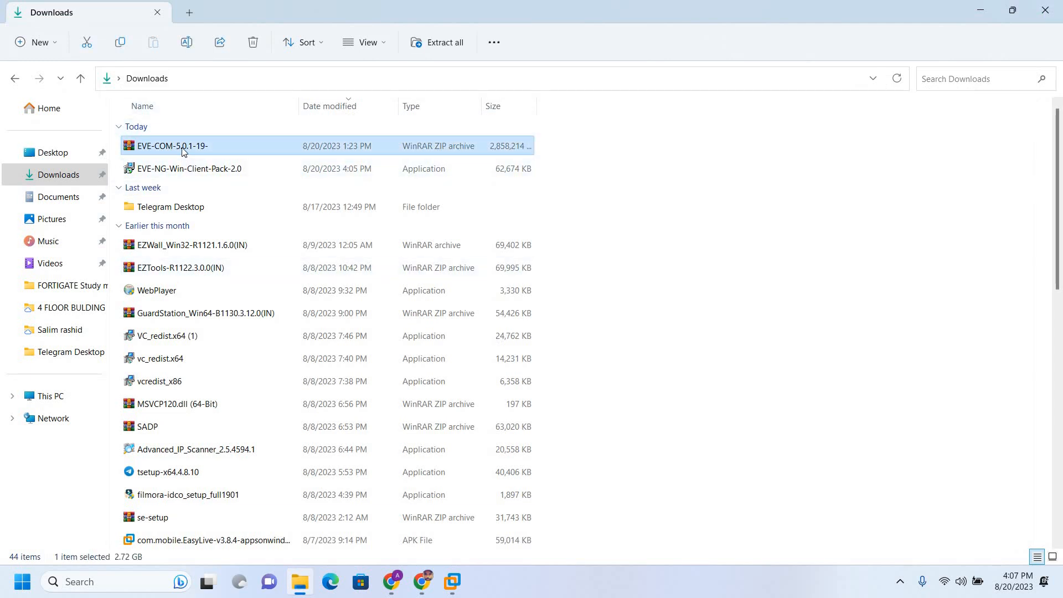
right_click(183, 149)
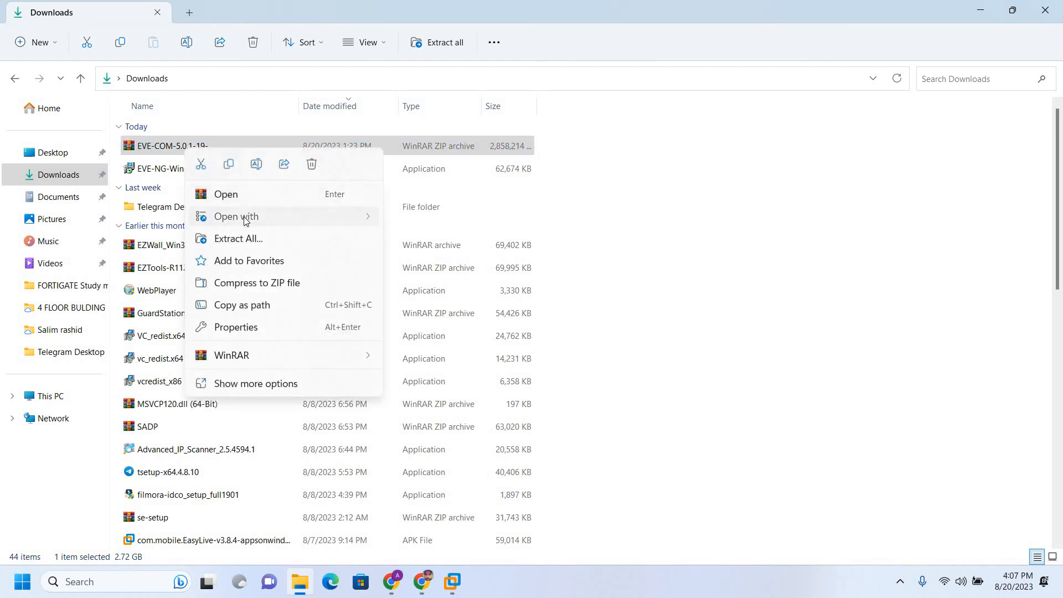
mouse_move(245, 217)
click(446, 242)
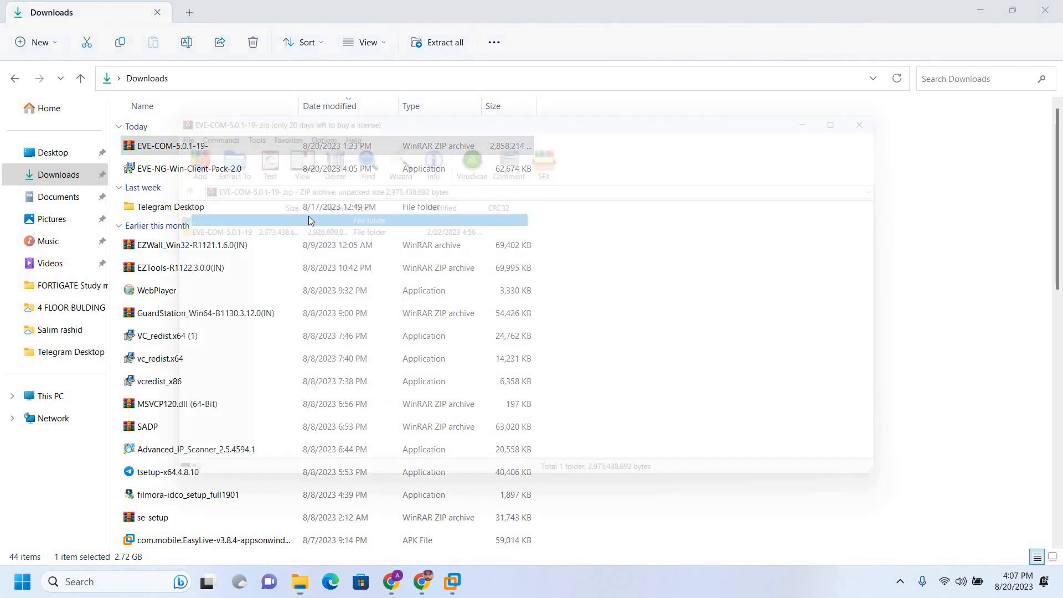
click(201, 148)
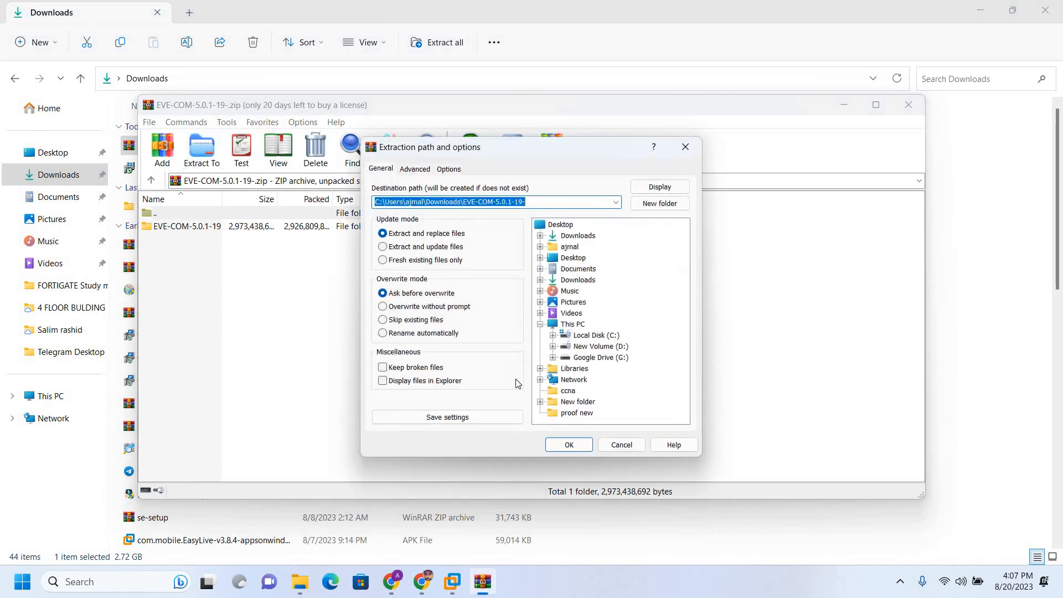
click(574, 442)
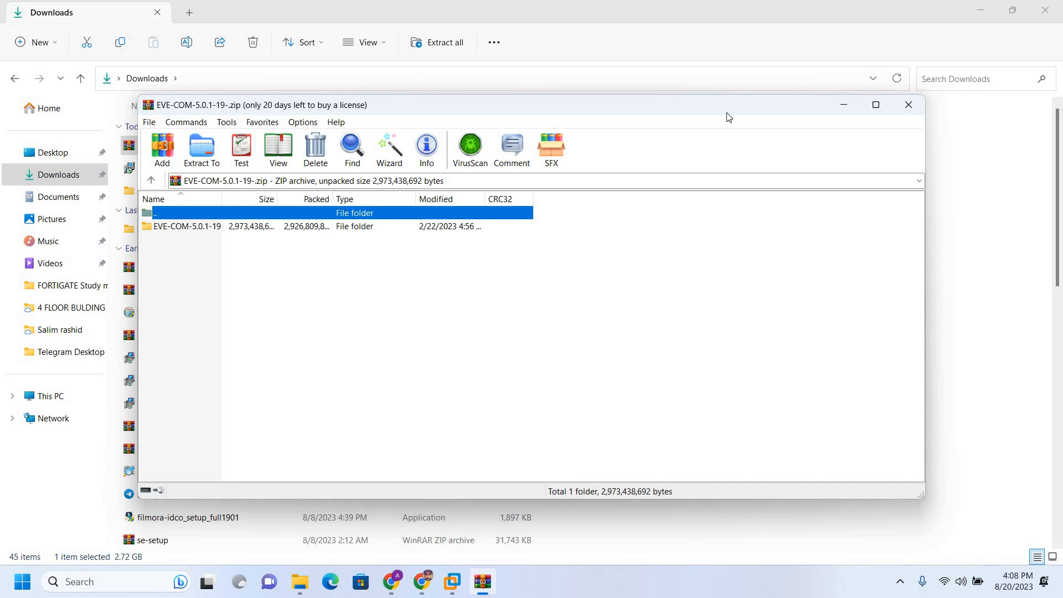
Close the archive window and open the inner EVE-COM-5.0.1-19 folder of the extracted files in Downloads
click(909, 106)
click(192, 193)
key(Return)
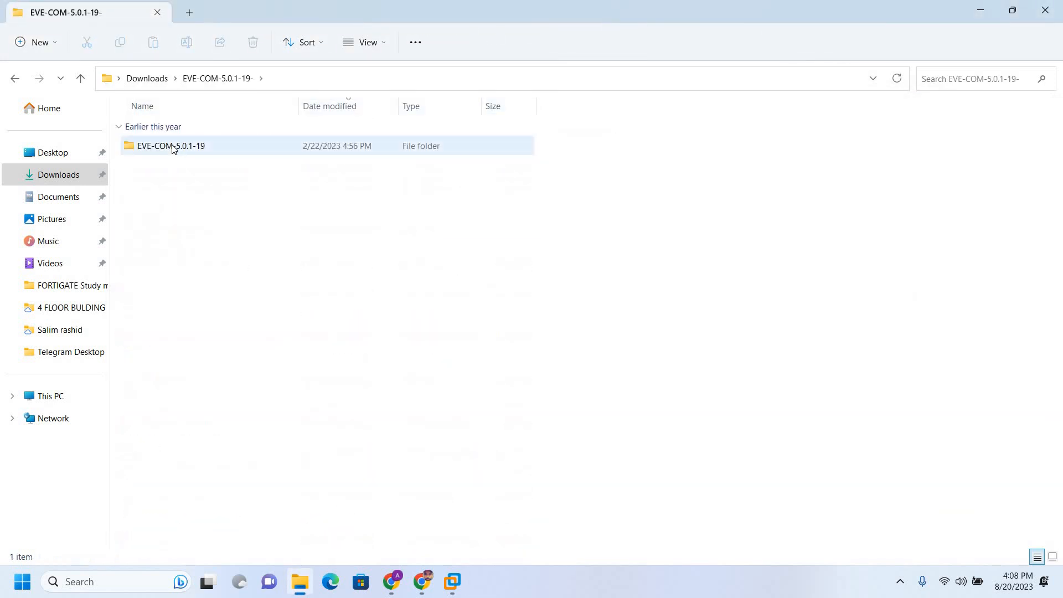
double_click(174, 146)
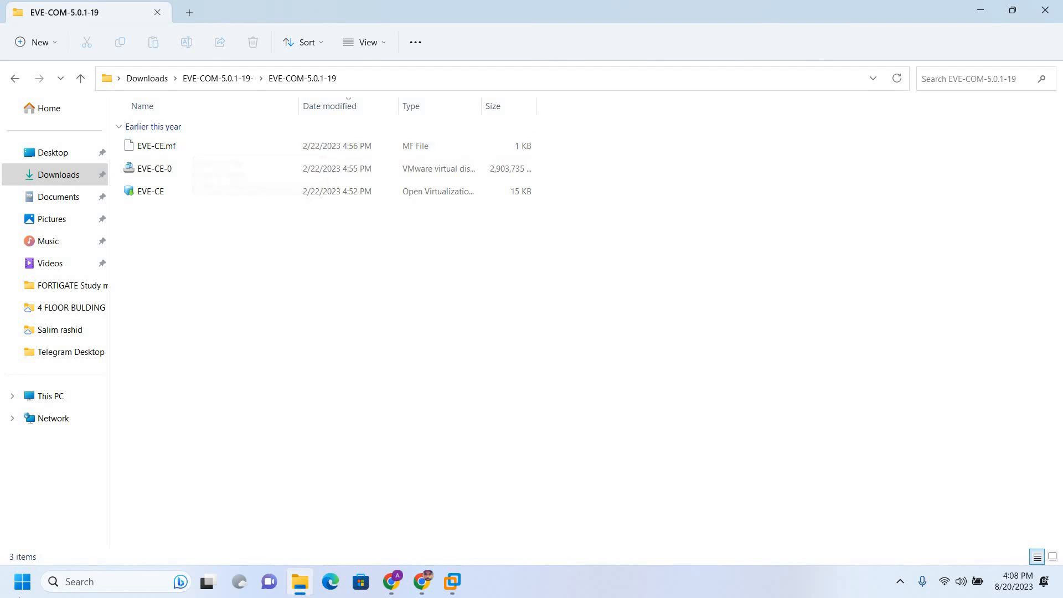
Switch to VMware Workstation, remove the asd virtual machine from the library and show the Home page
key(super)
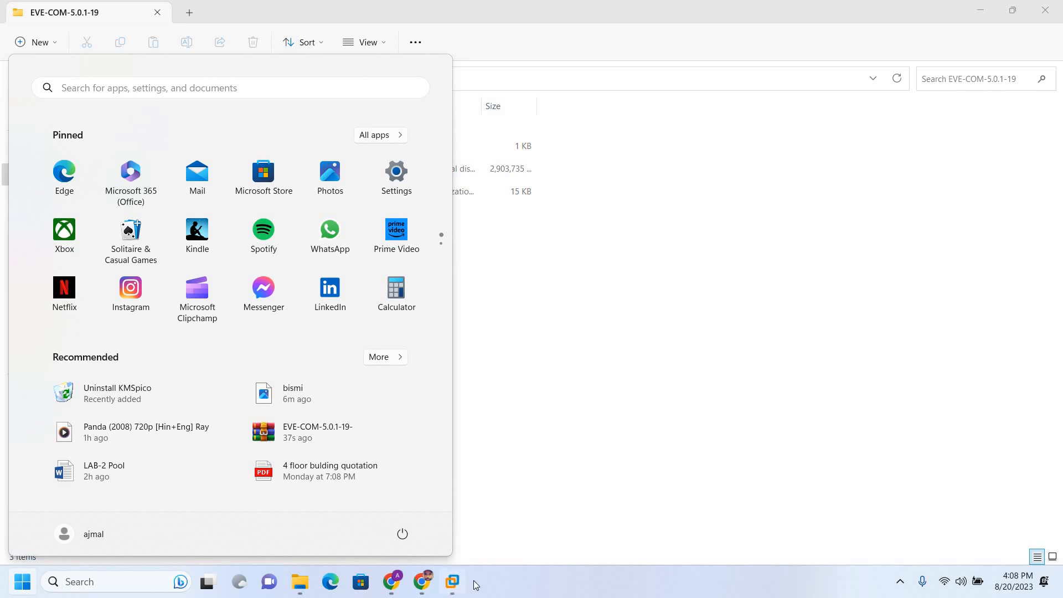
mouse_move(464, 585)
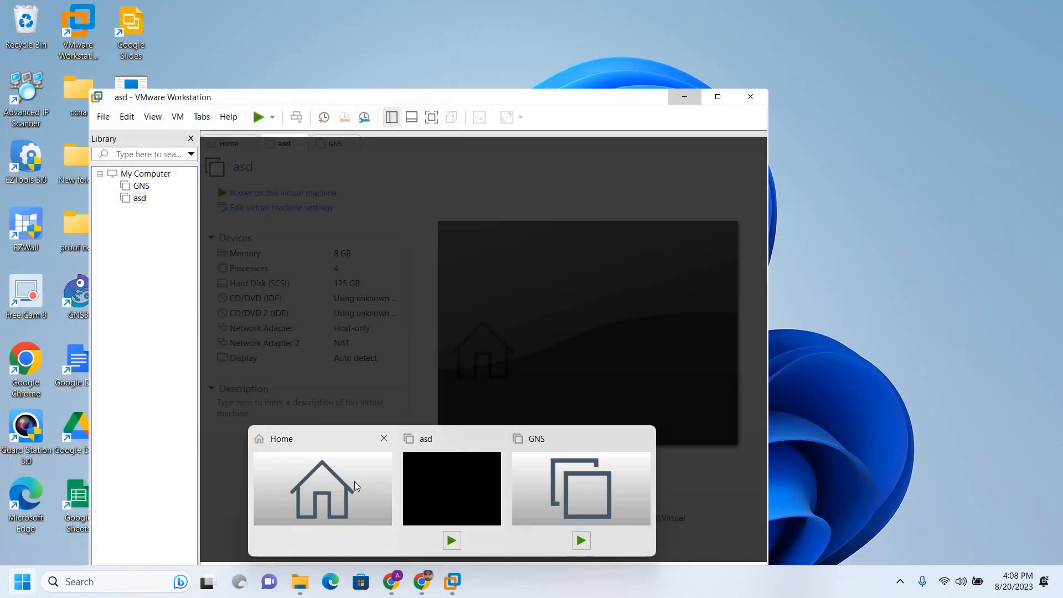
click(355, 482)
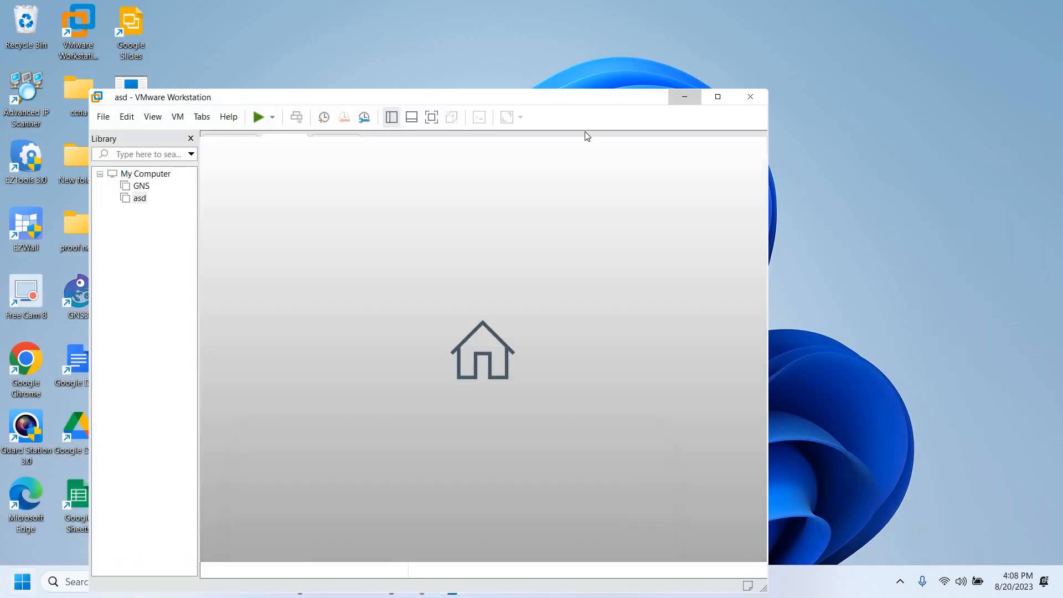
click(133, 200)
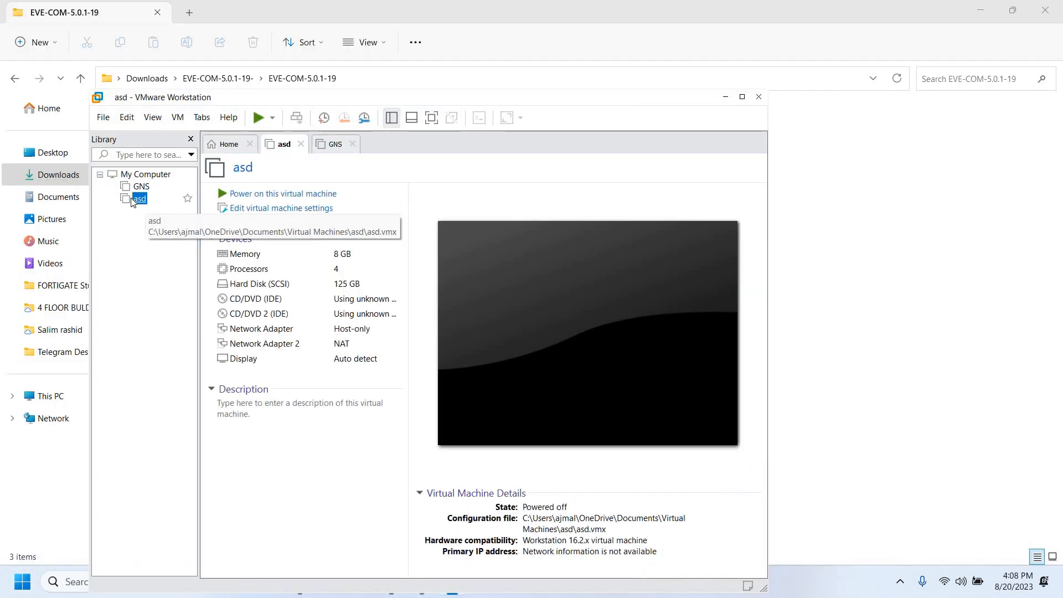
right_click(134, 200)
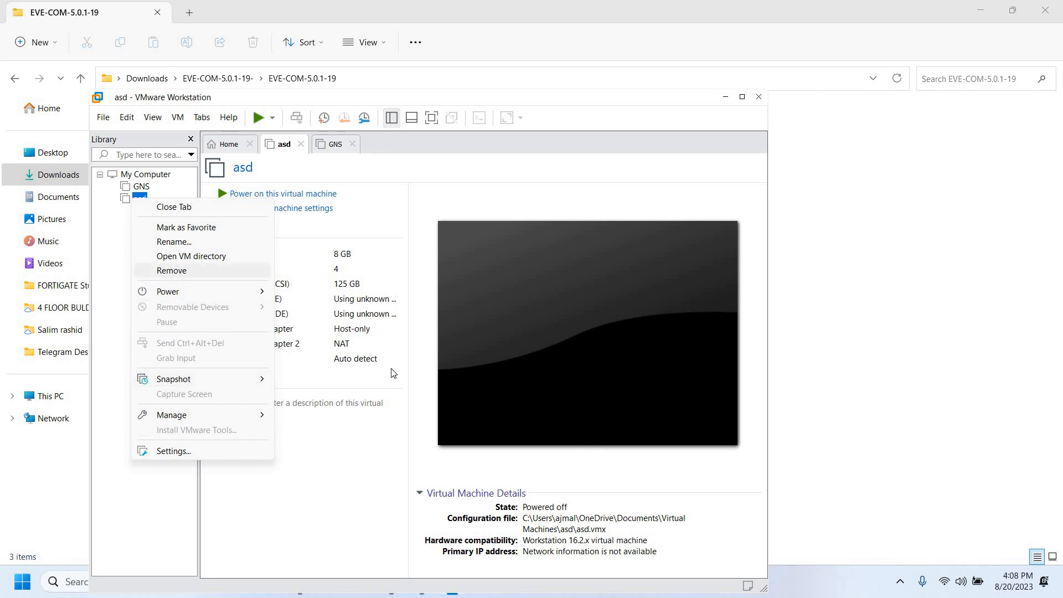
click(178, 270)
click(449, 367)
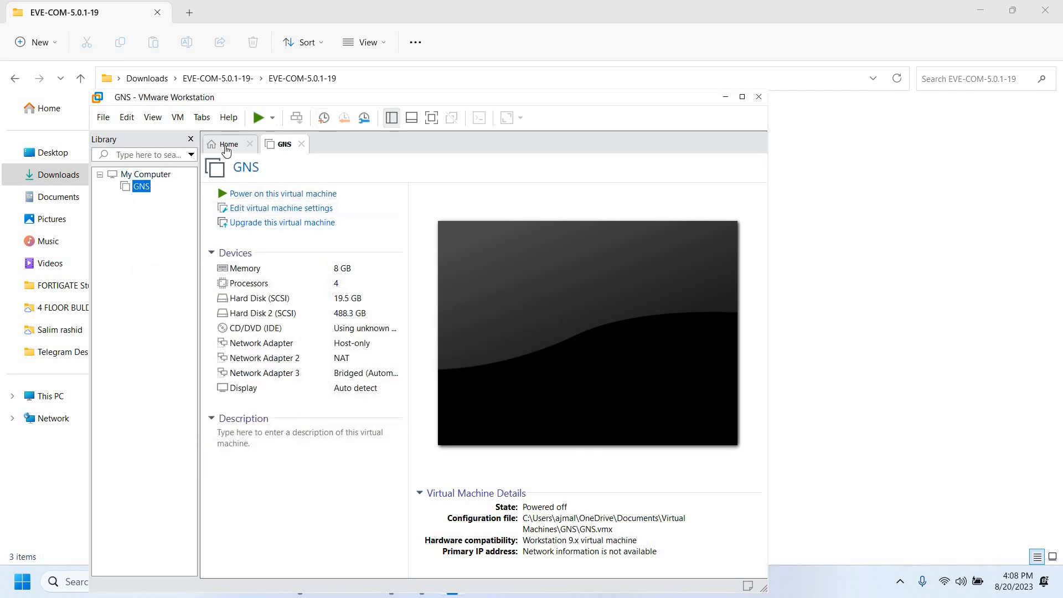
click(225, 145)
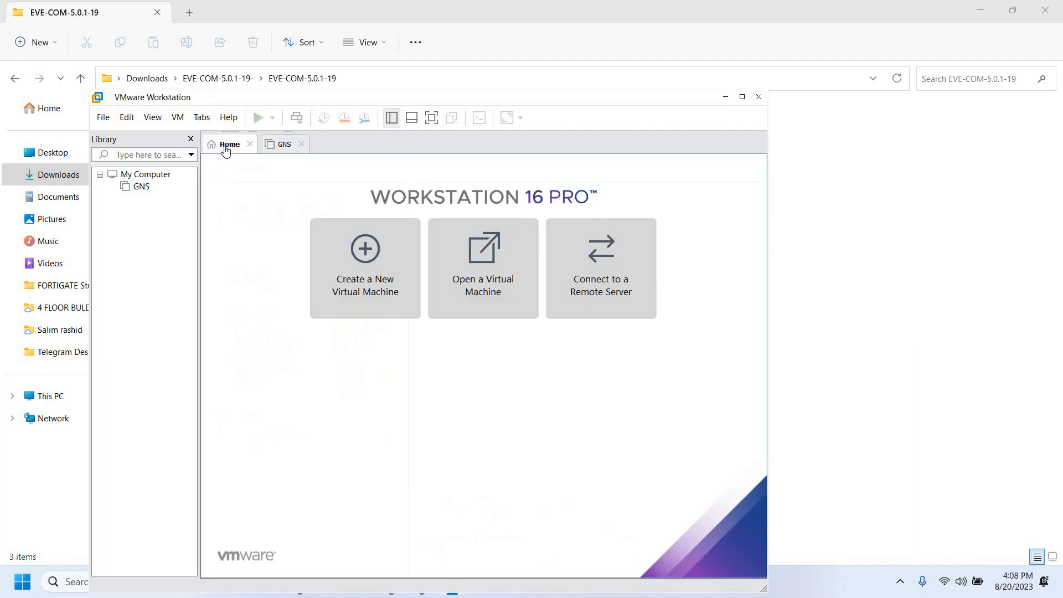
click(347, 271)
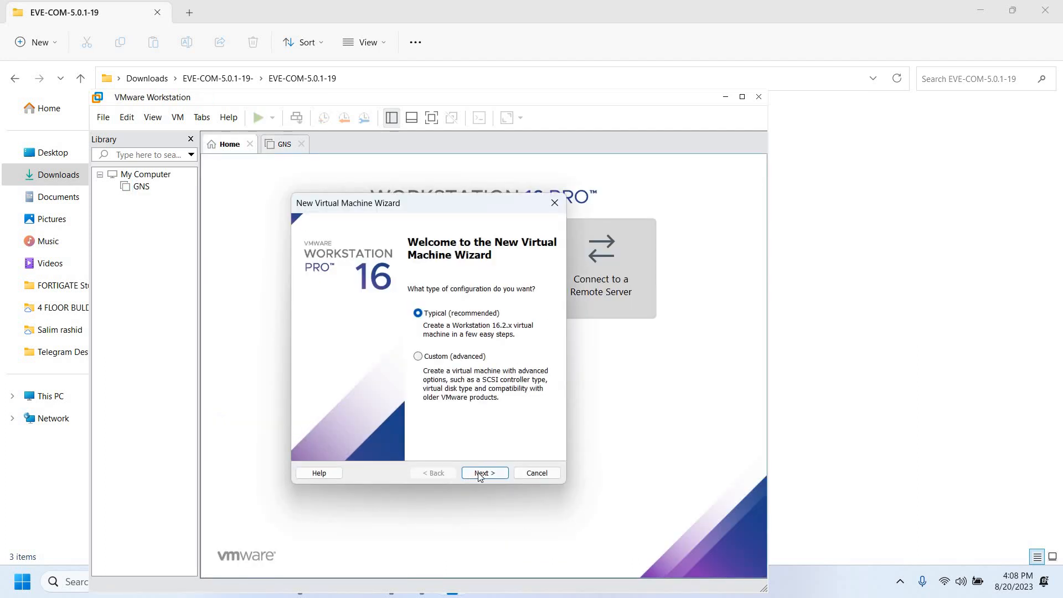
click(482, 474)
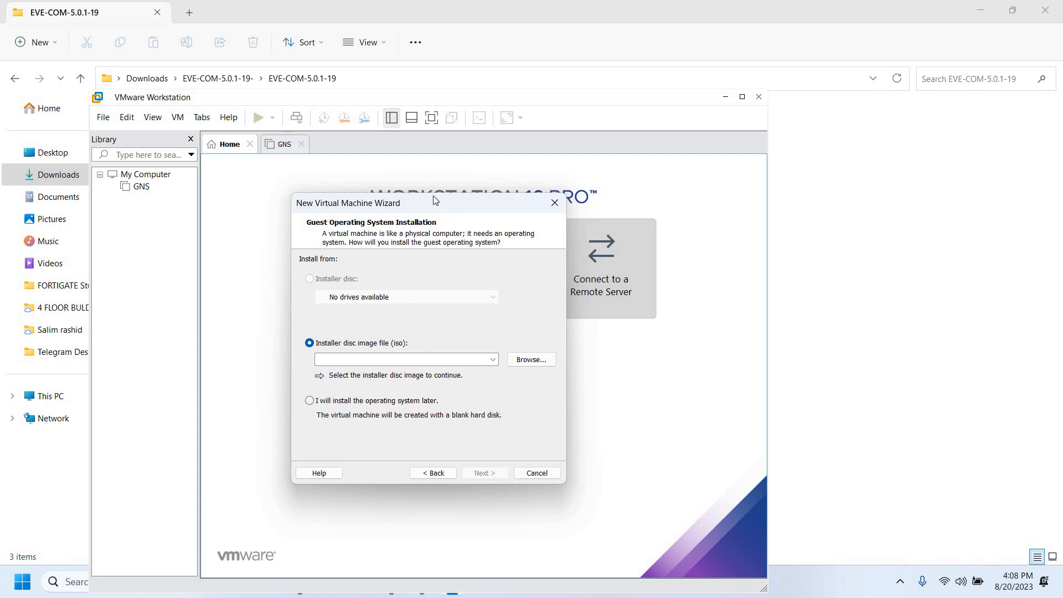
drag(435, 201, 455, 118)
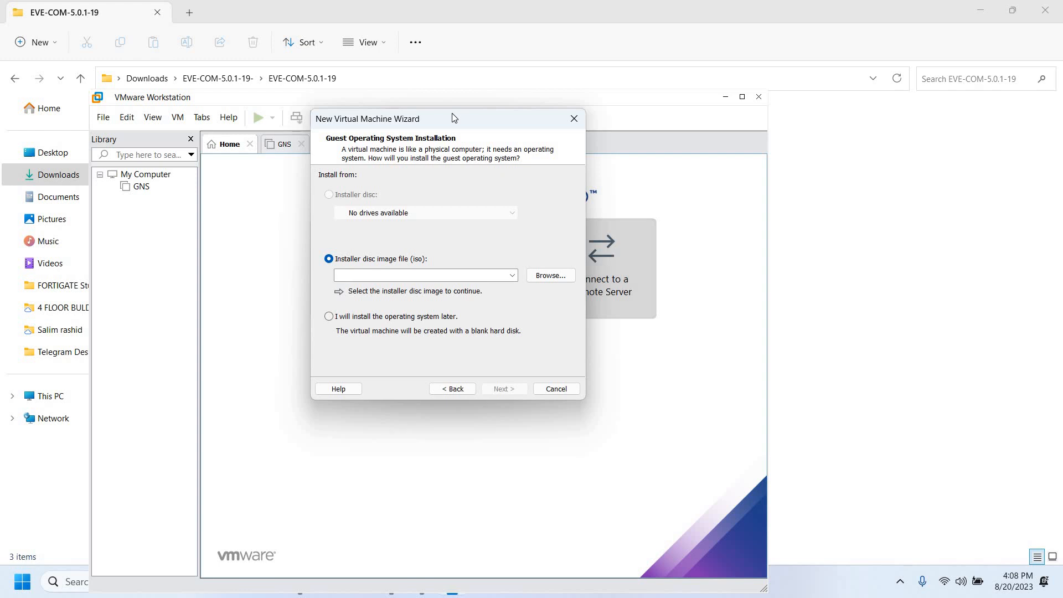
click(573, 120)
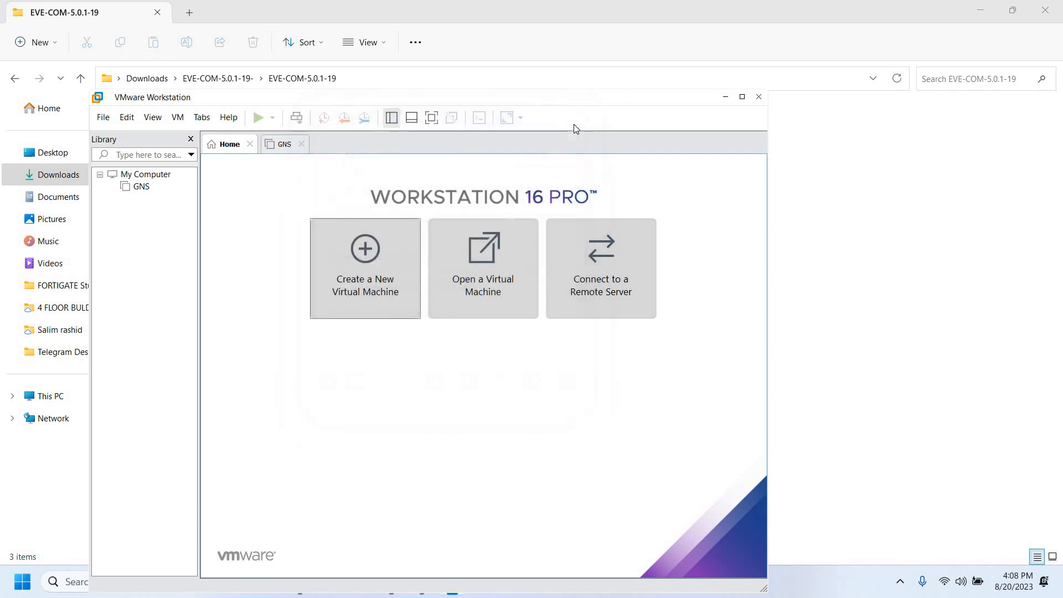
Open the EVE-CE virtual machine file from the extracted EVE-COM-5.0.1-19 folder in Downloads for import
click(489, 287)
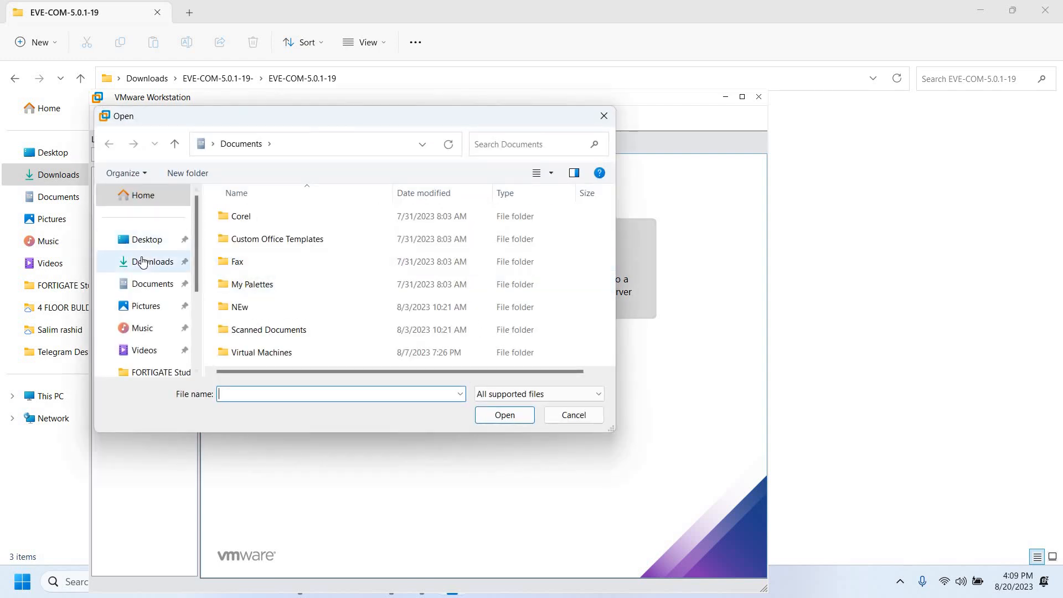
click(142, 262)
double_click(244, 233)
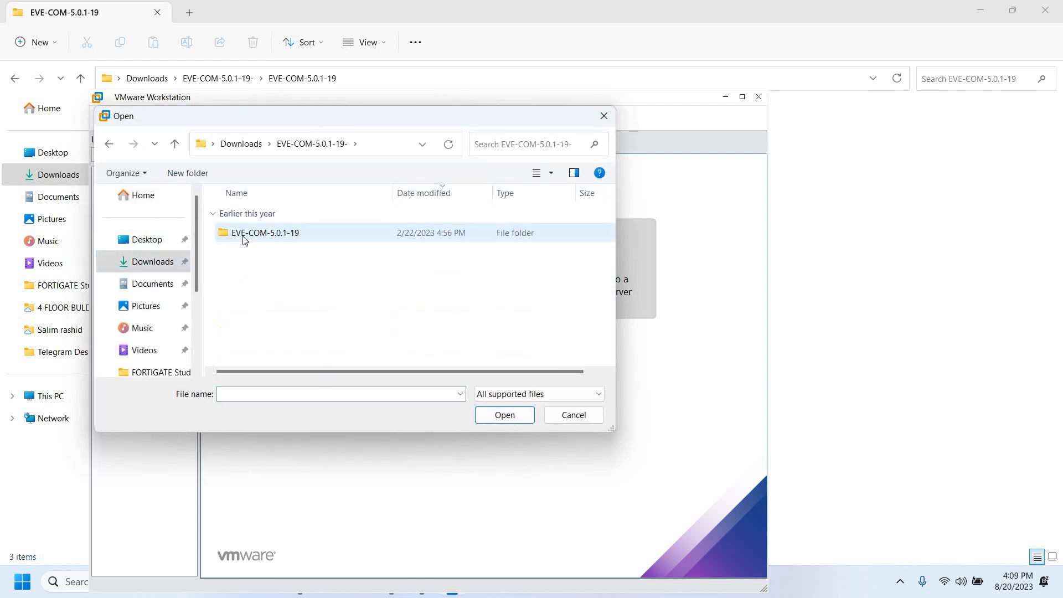
double_click(244, 233)
click(244, 235)
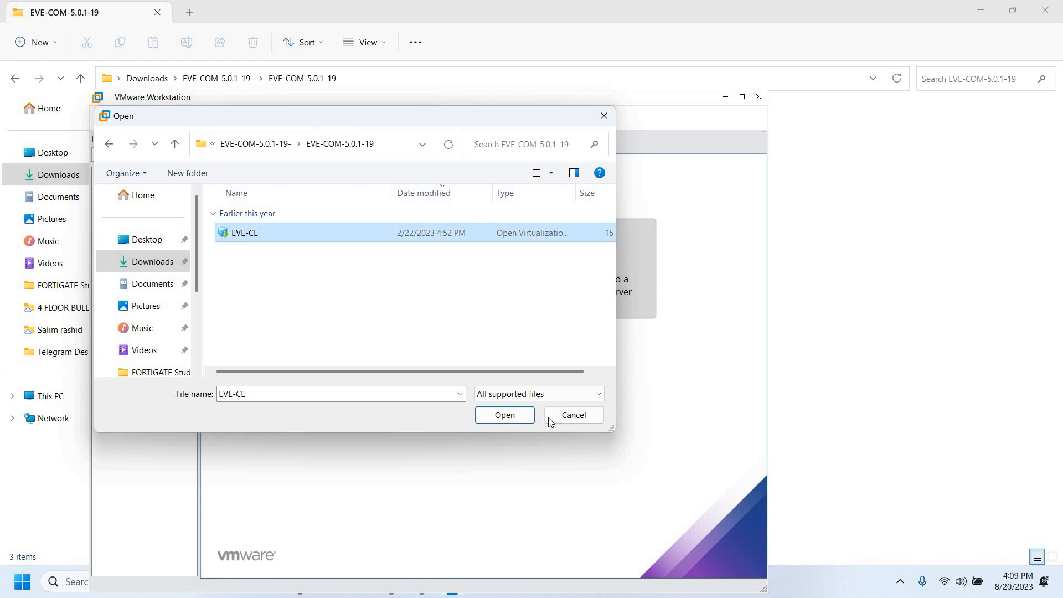
click(503, 421)
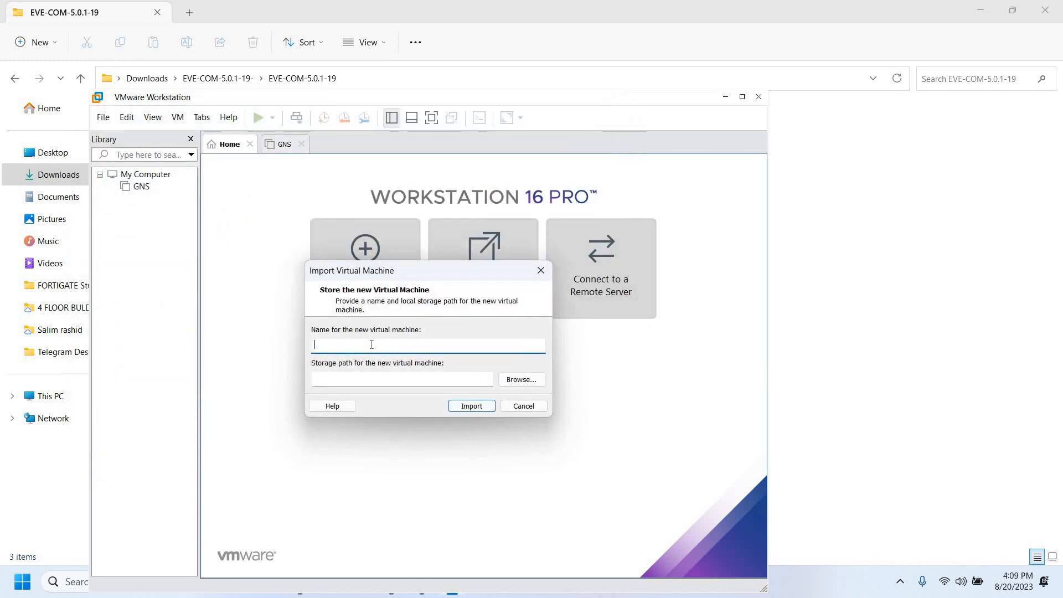
Name the new virtual machine EVE and import it, keeping the suggested storage path
key(Caps_Lock)
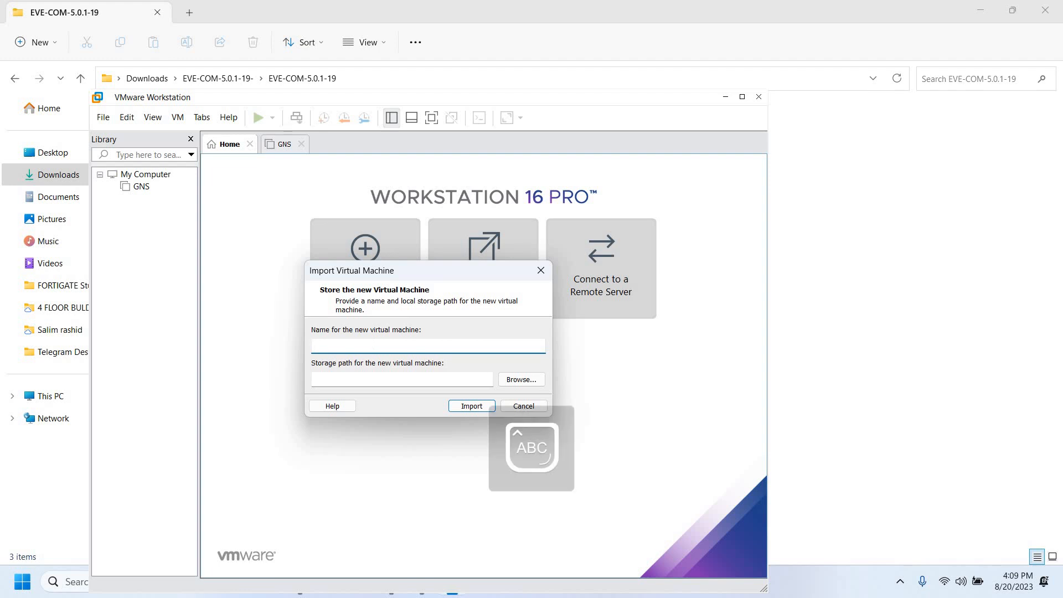
text(EVE)
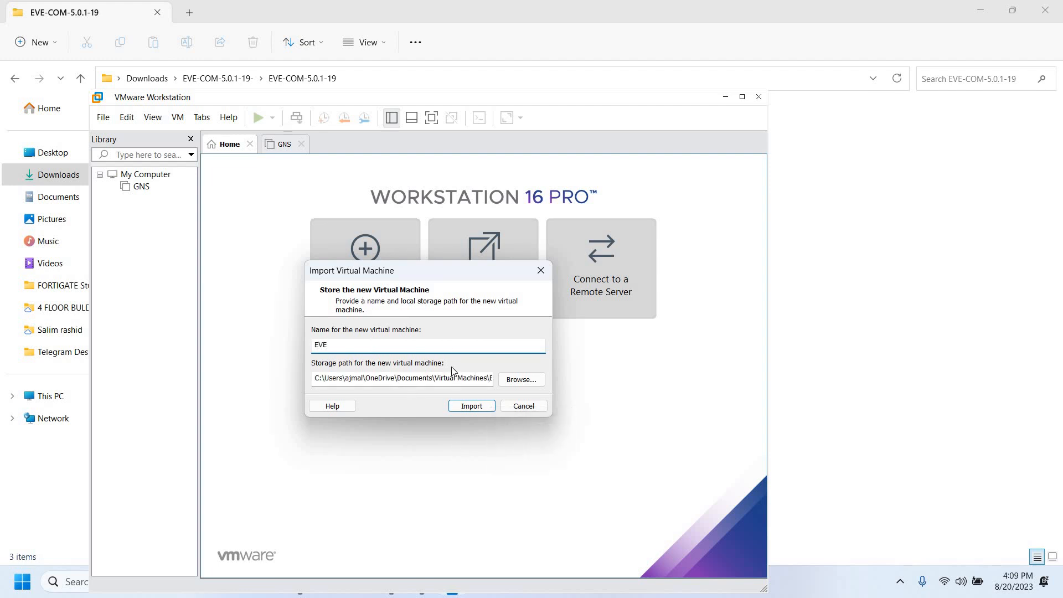
click(472, 406)
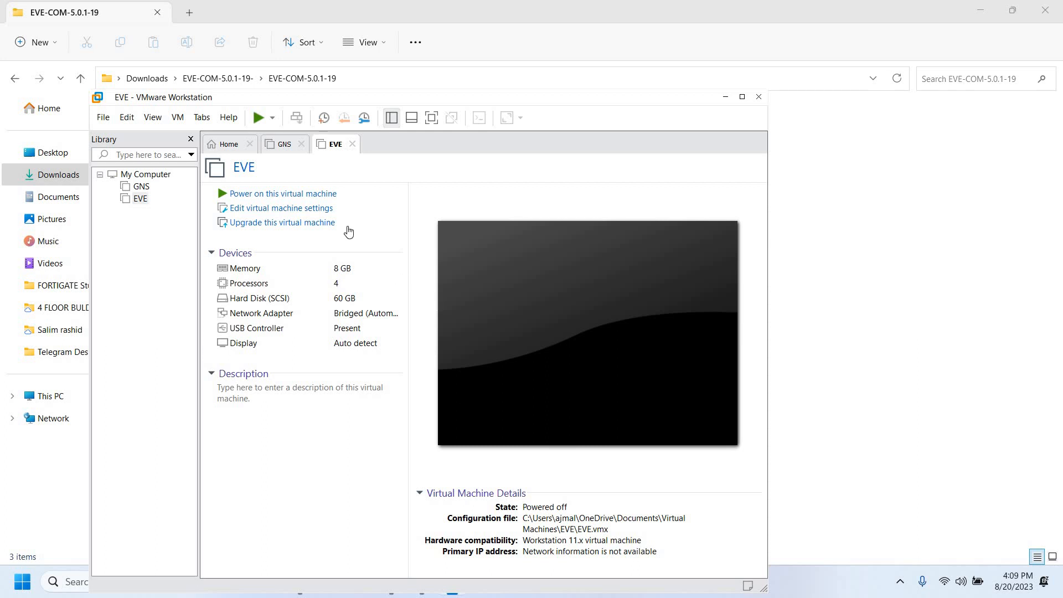
Power on the EVE virtual machine, maximize the VMware Workstation window and direct input to the guest console
click(262, 194)
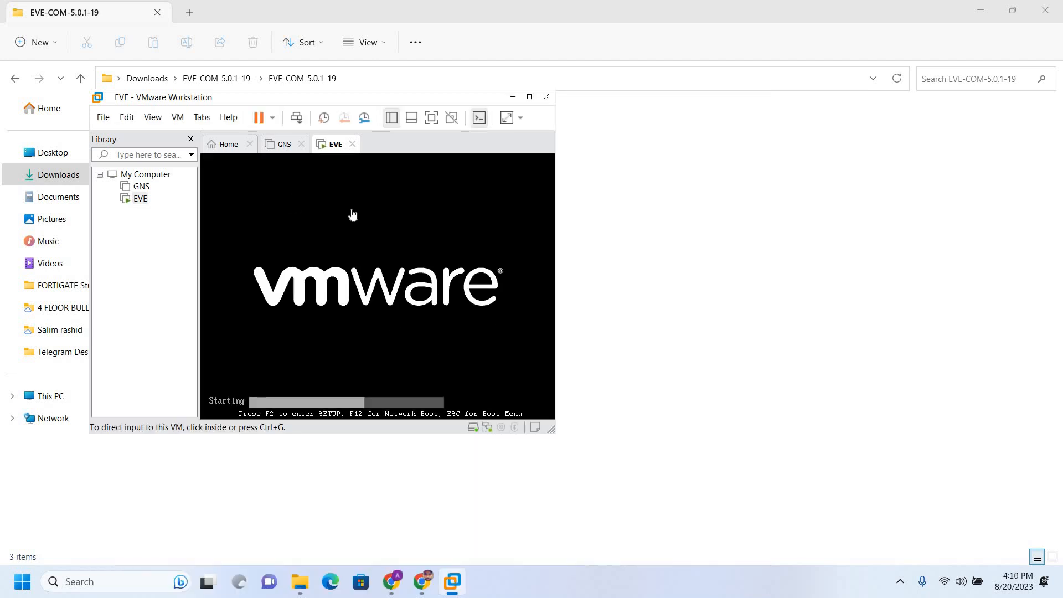
click(619, 98)
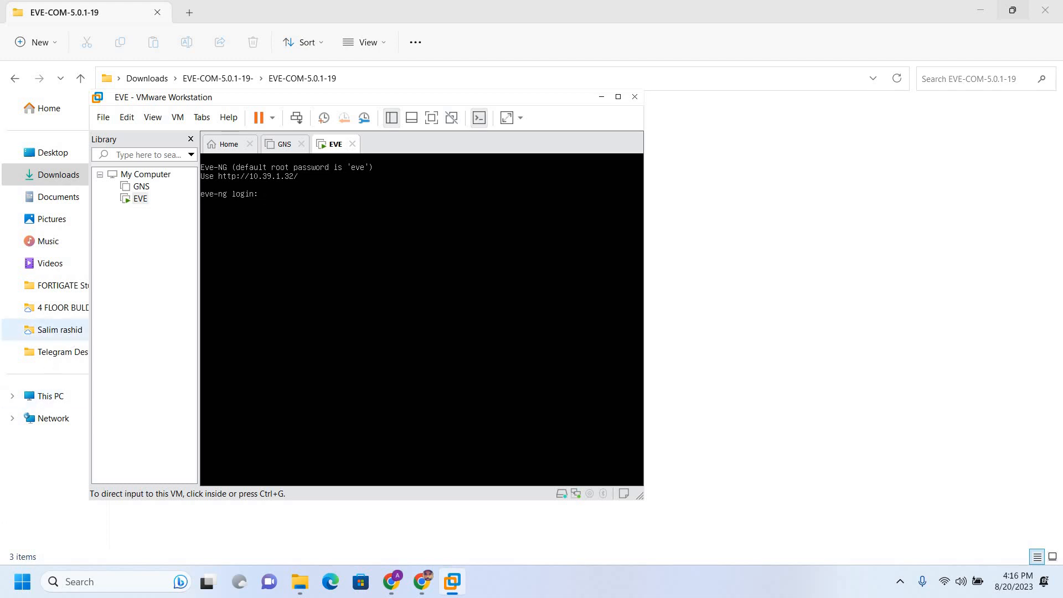
click(321, 249)
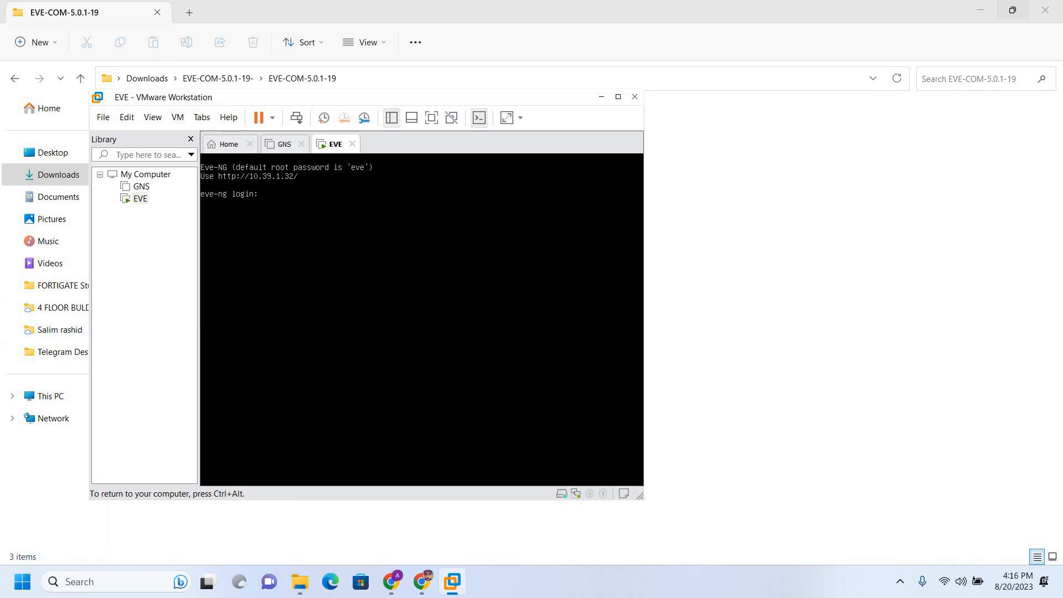
key(ctrl+alt)
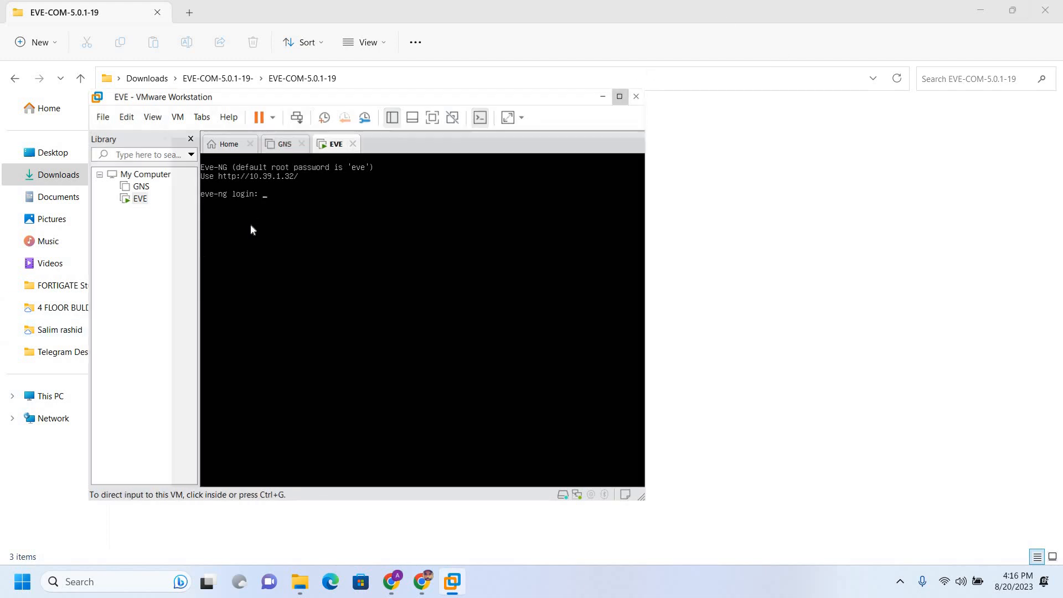
click(620, 97)
click(253, 230)
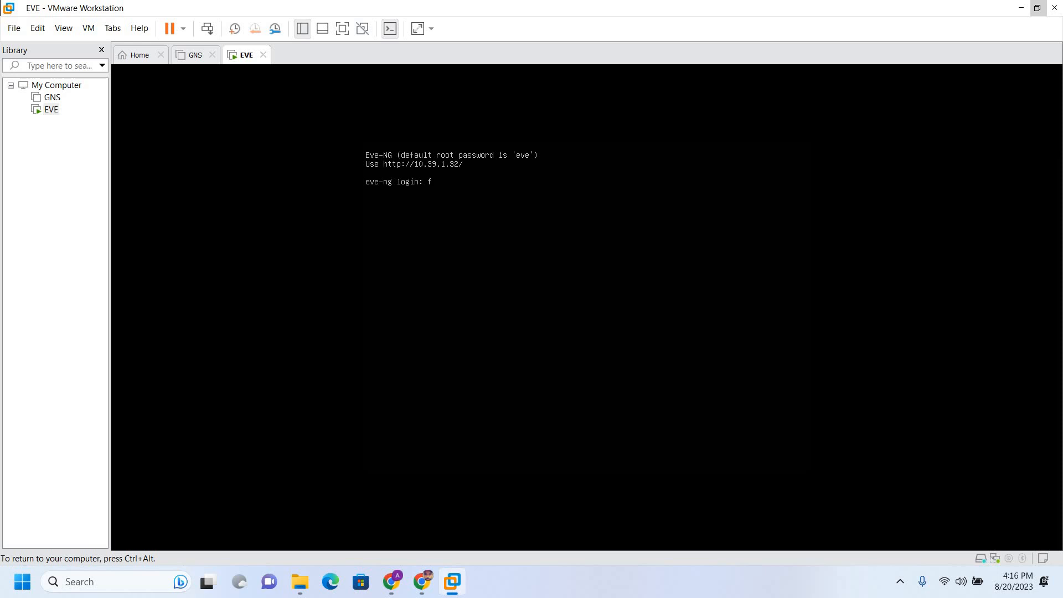
Log in to the eve-ng console as root with the root account password
text(root)
key(Return)
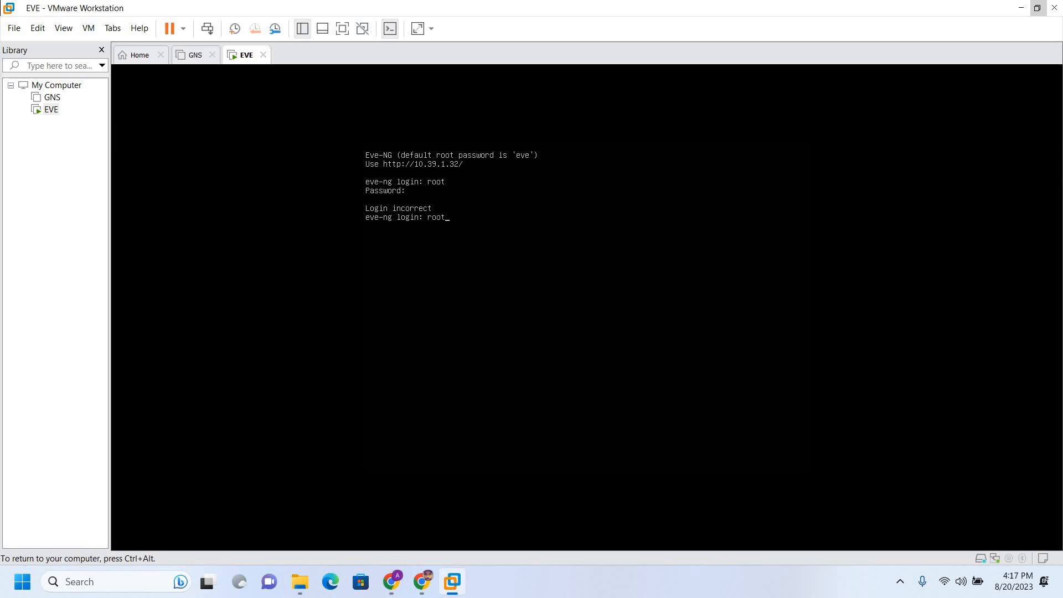
key(Return)
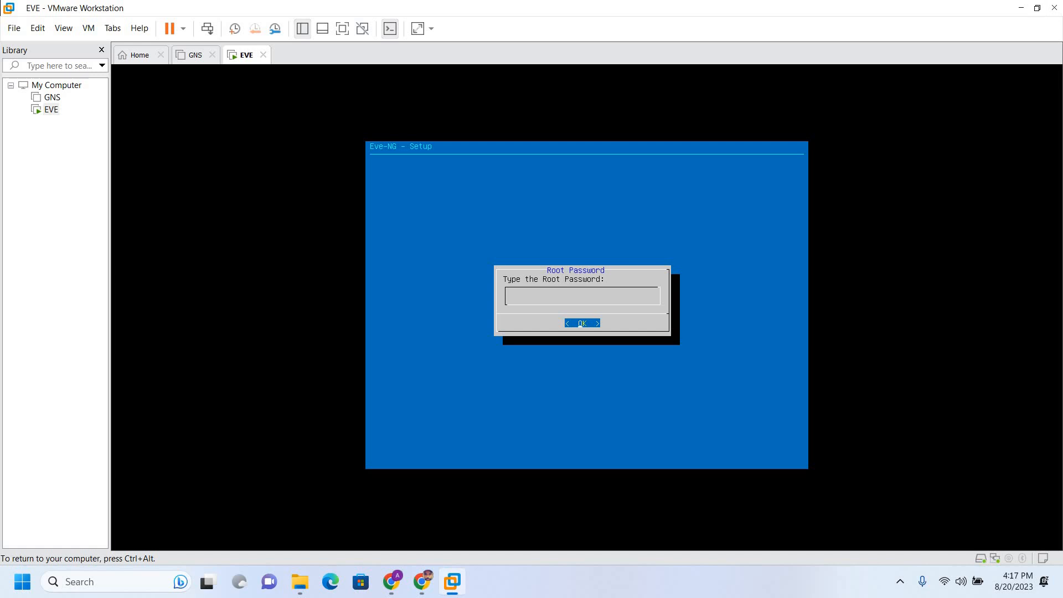
Try to set and confirm a new root password in the EVE-NG setup
key(Return)
key(Return)
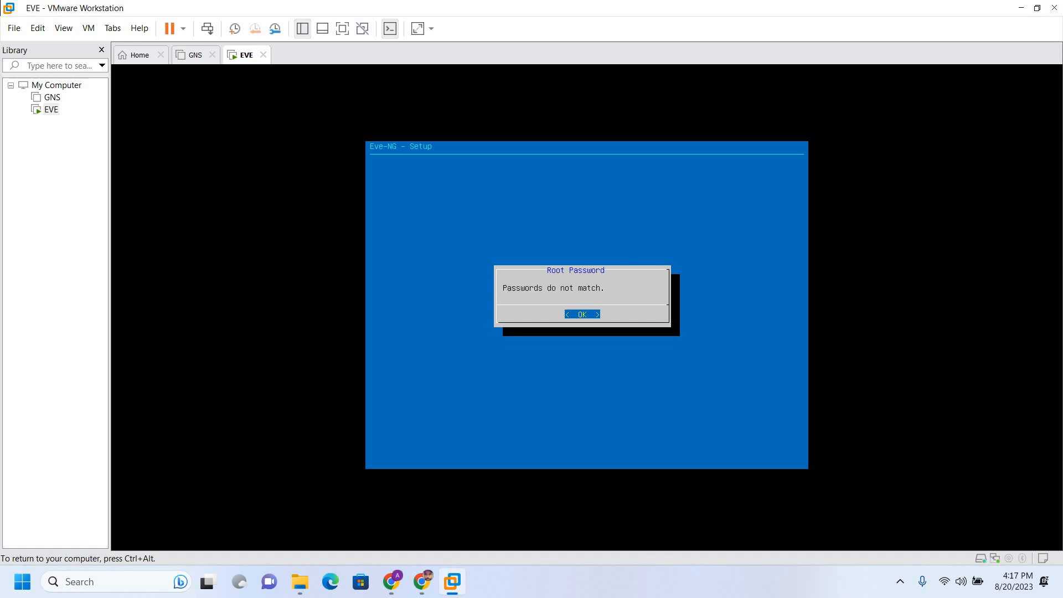
key(Return)
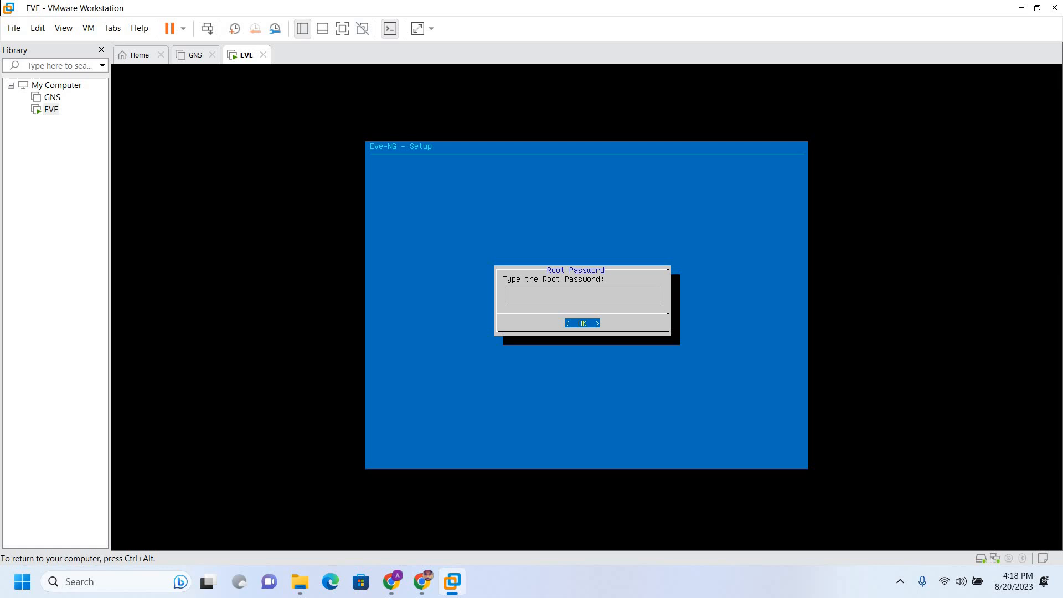
key(Return)
key(Return)
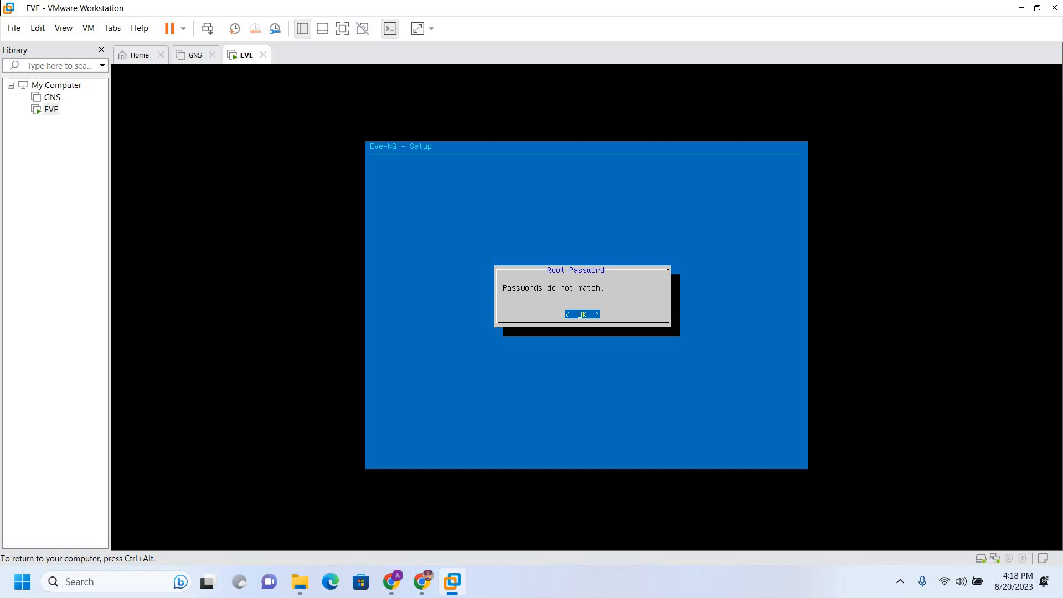
key(Return)
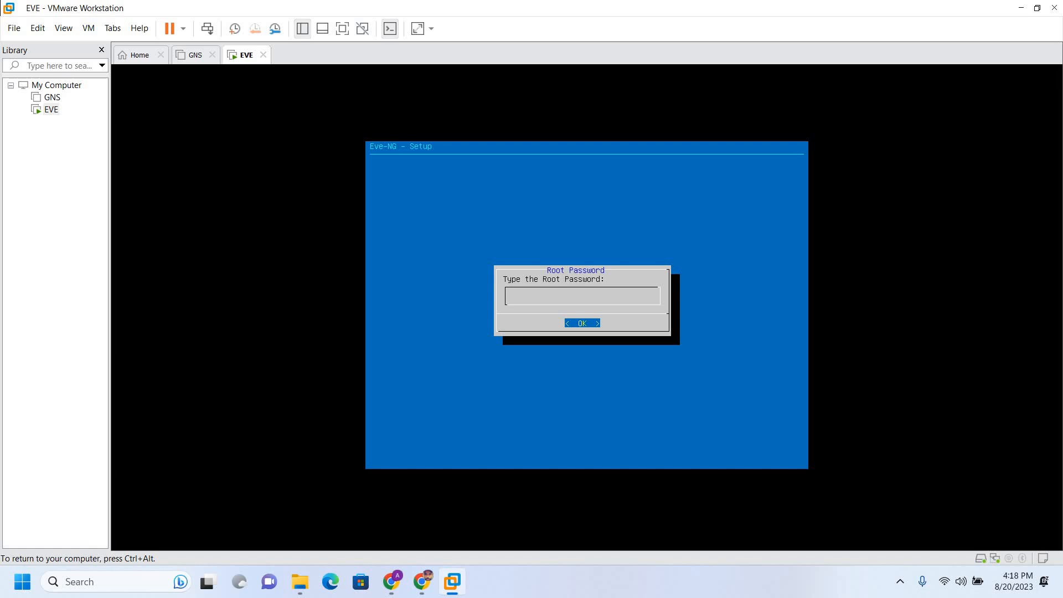
key(Return)
key(Return)
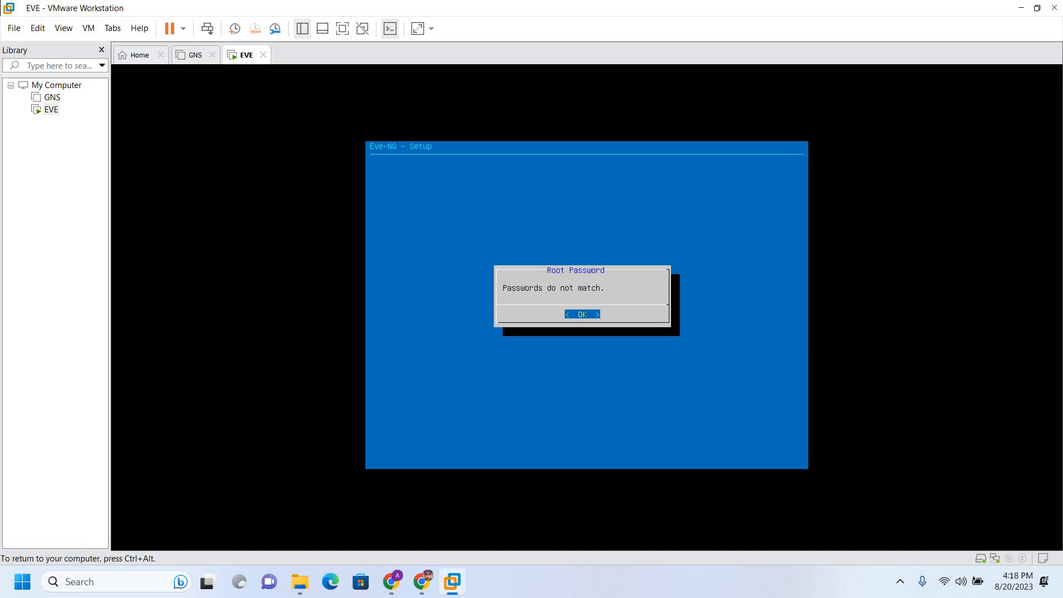
key(Return)
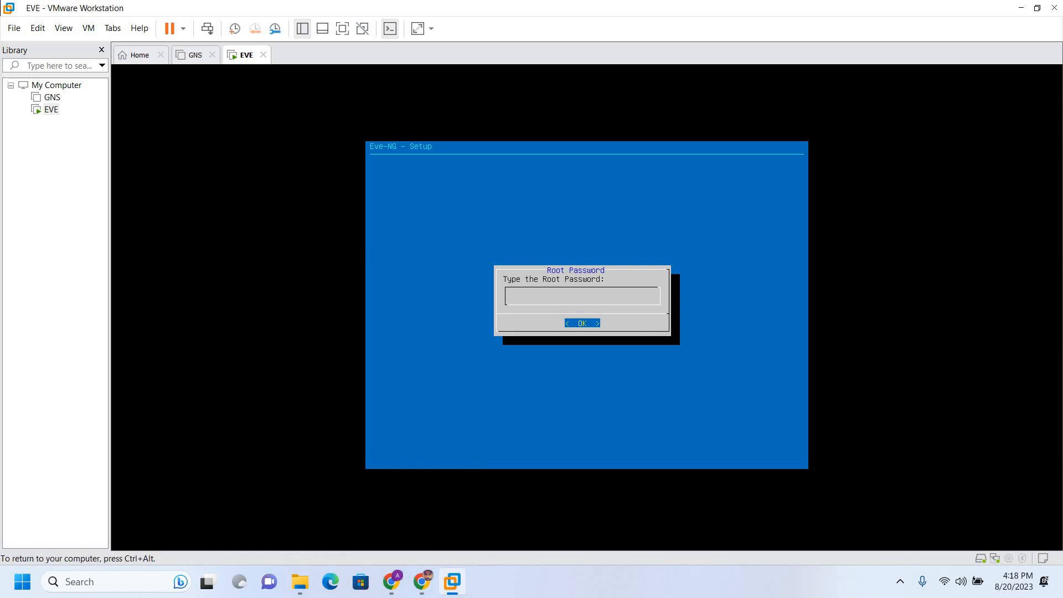
Enter and confirm the root password, and accept eve-ng as hostname with example.com as DNS domain name
key(Return)
key(Return)
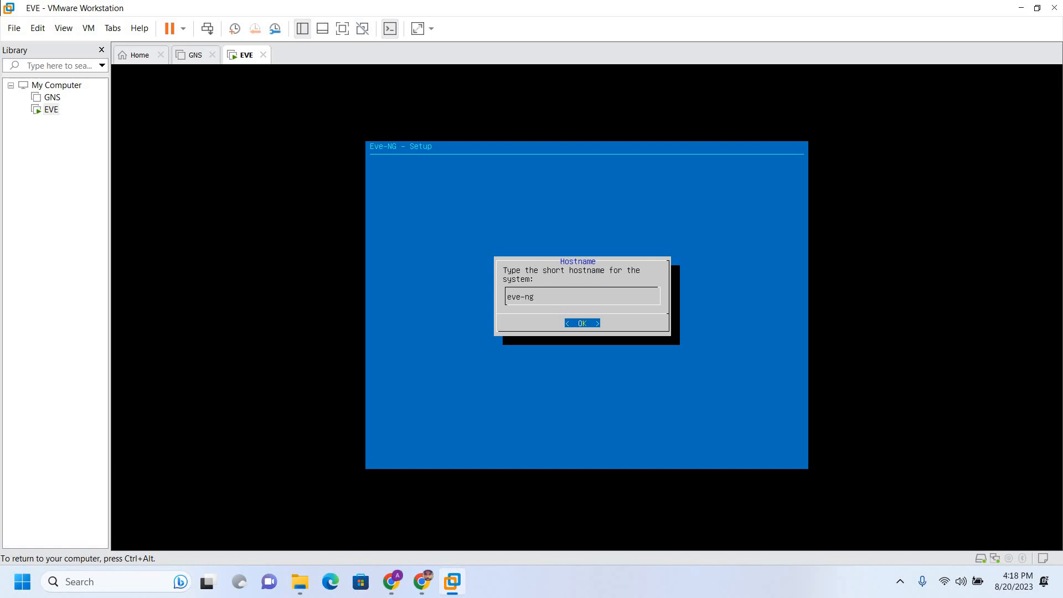
key(Return)
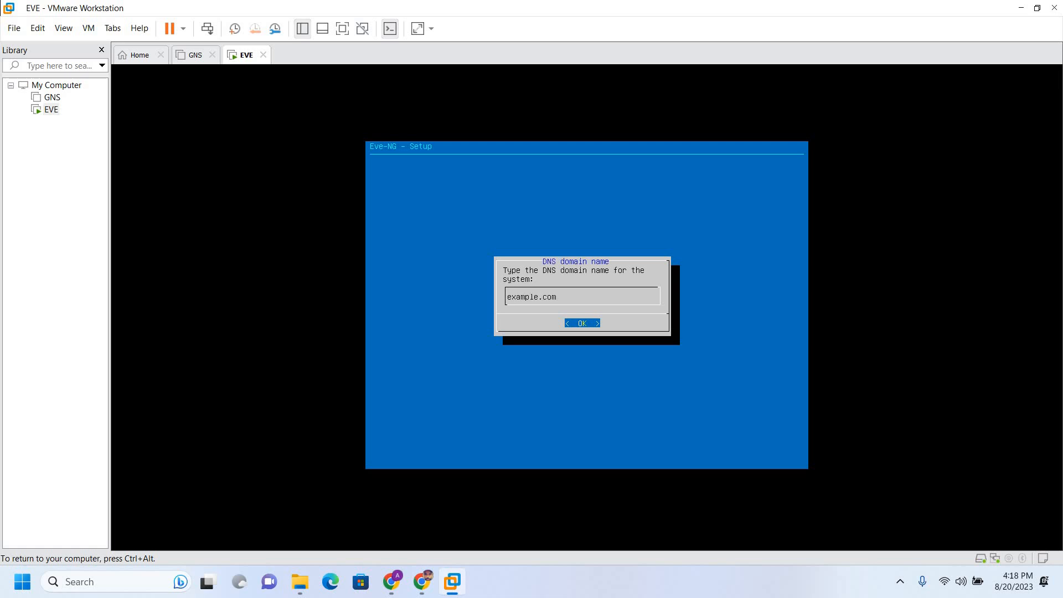
key(Return)
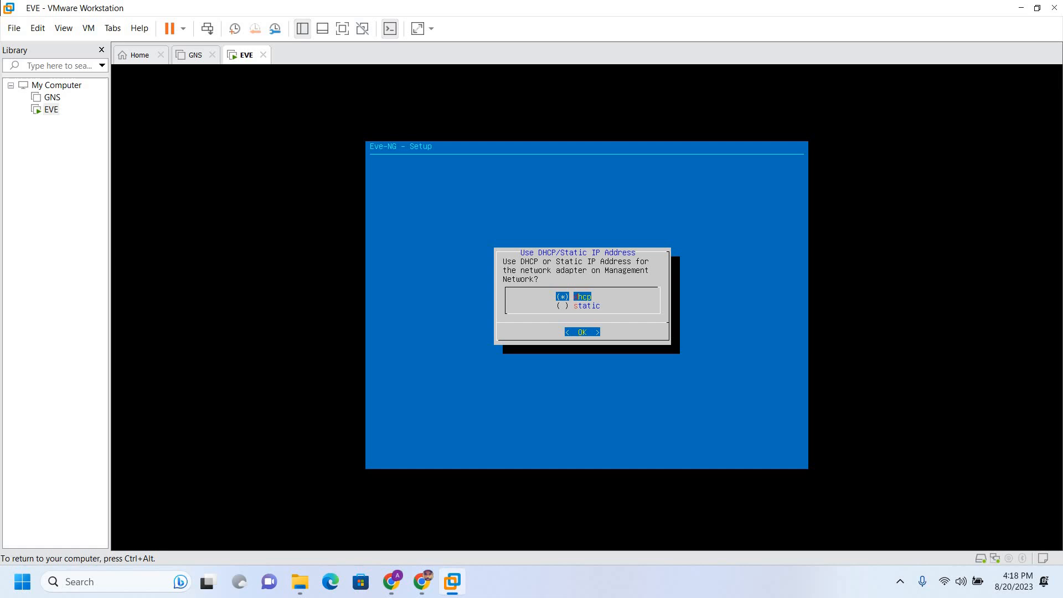
Finish the setup with DHCP for the management network, no NTP server and a direct connection to the Internet
key(Return)
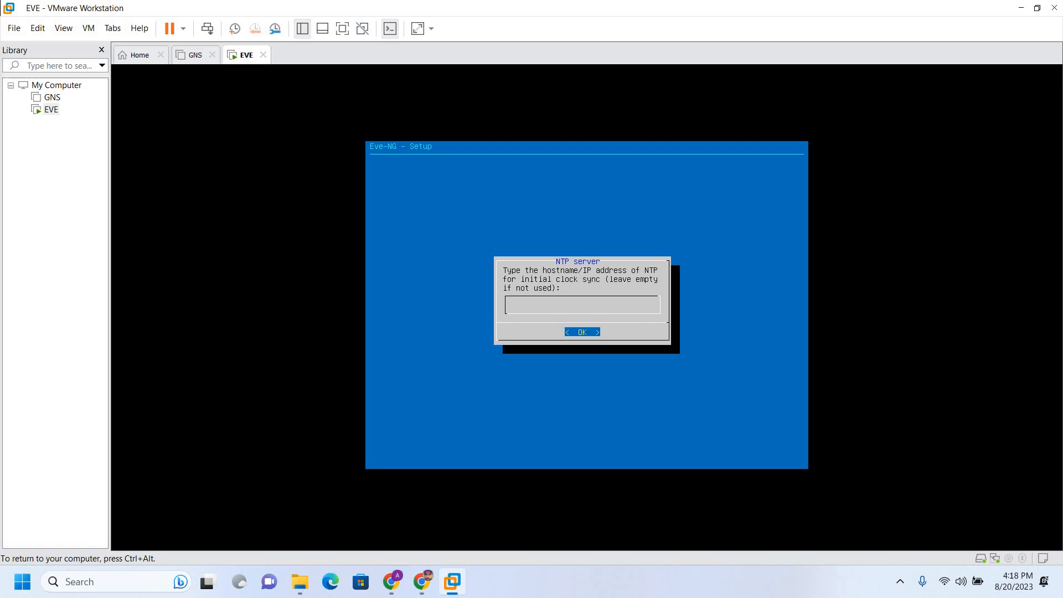
key(Return)
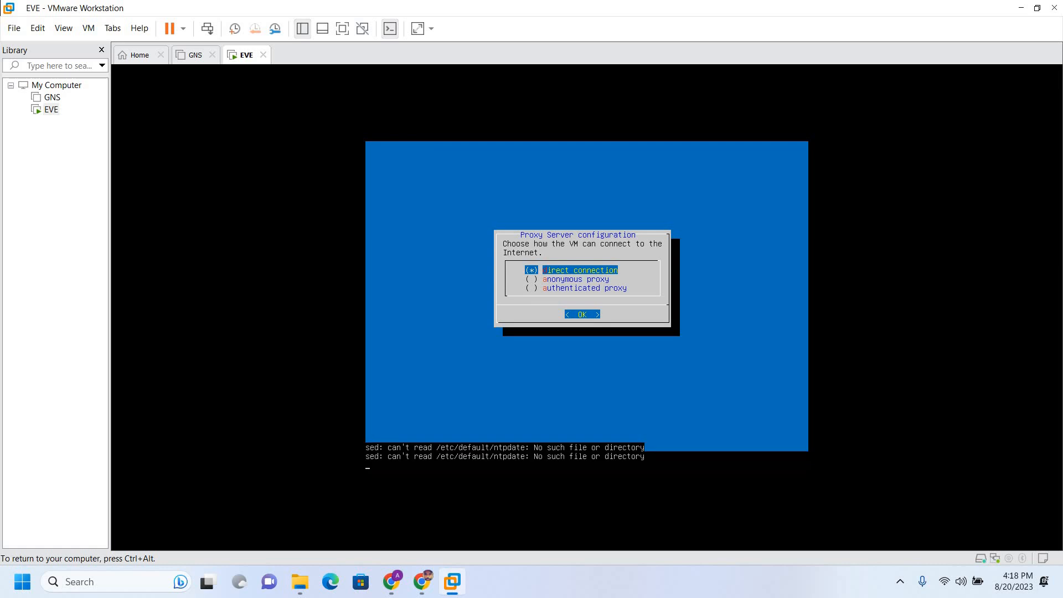
key(Return)
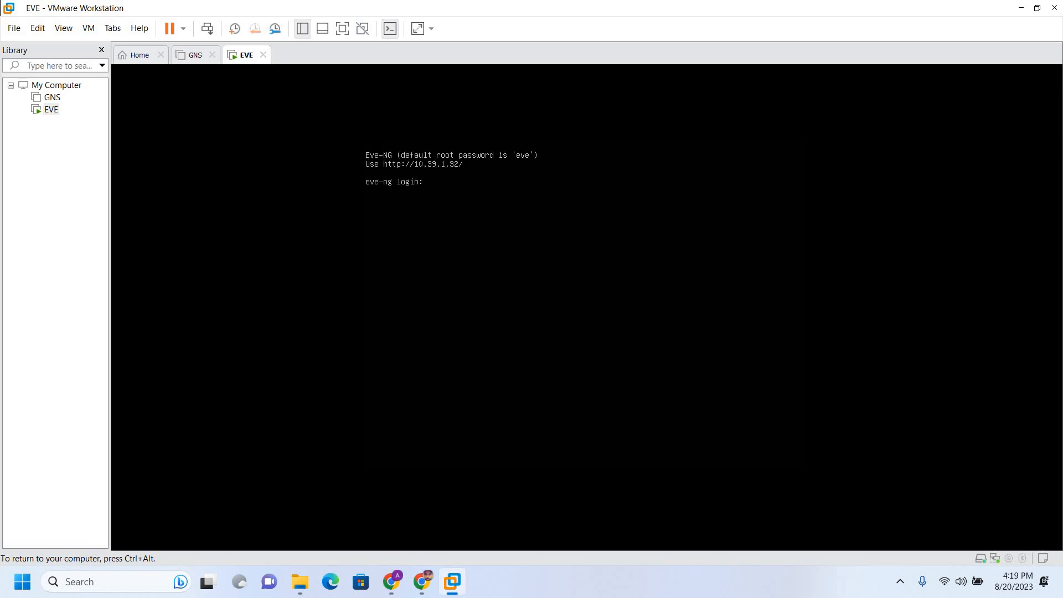
Release the guest console, review the hardware settings of the EVE virtual machine and close them
key(ctrl+alt)
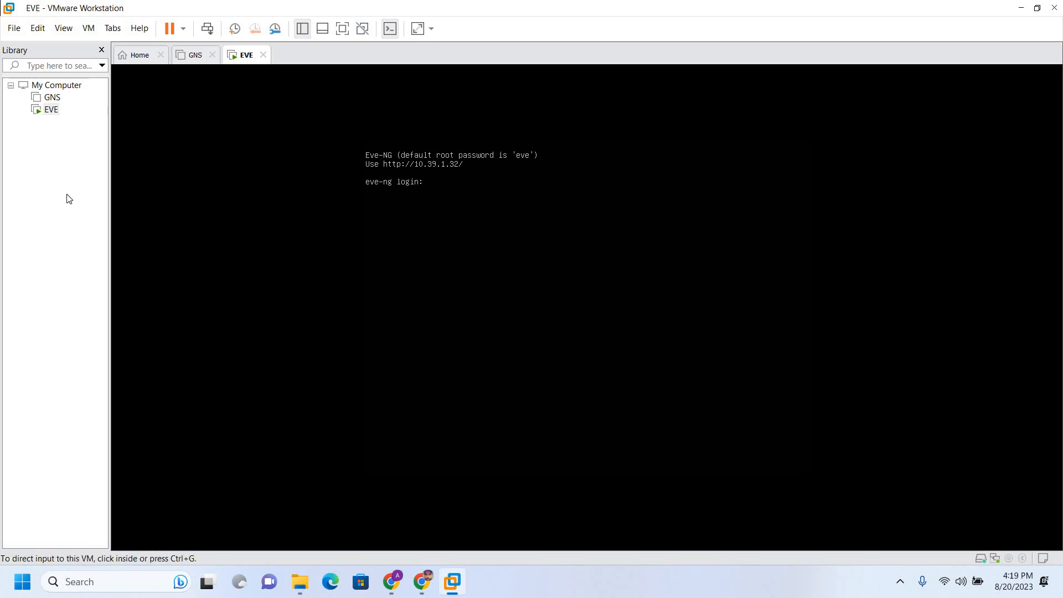
right_click(48, 110)
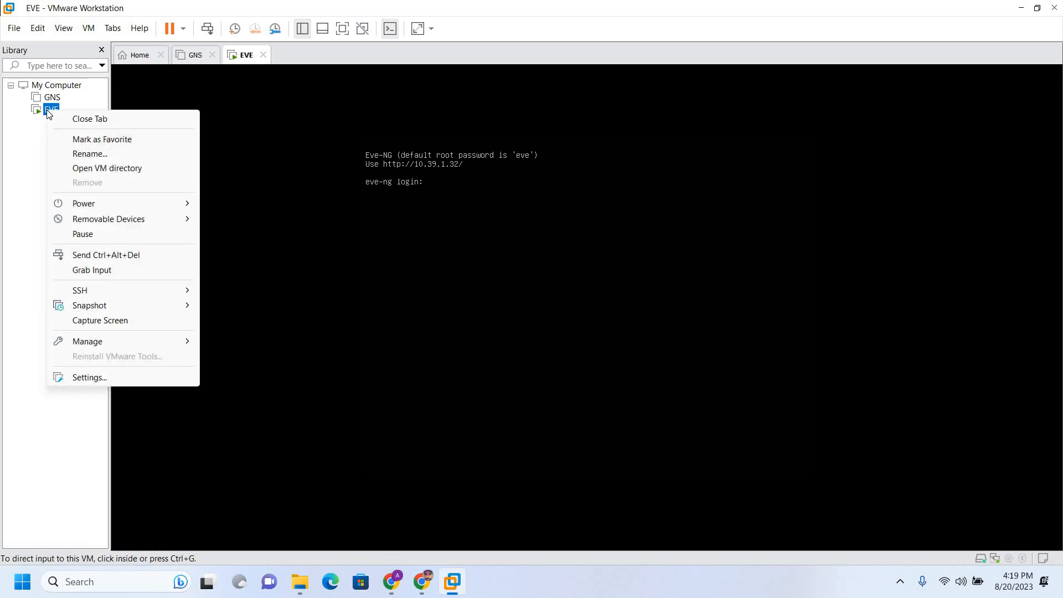
click(103, 381)
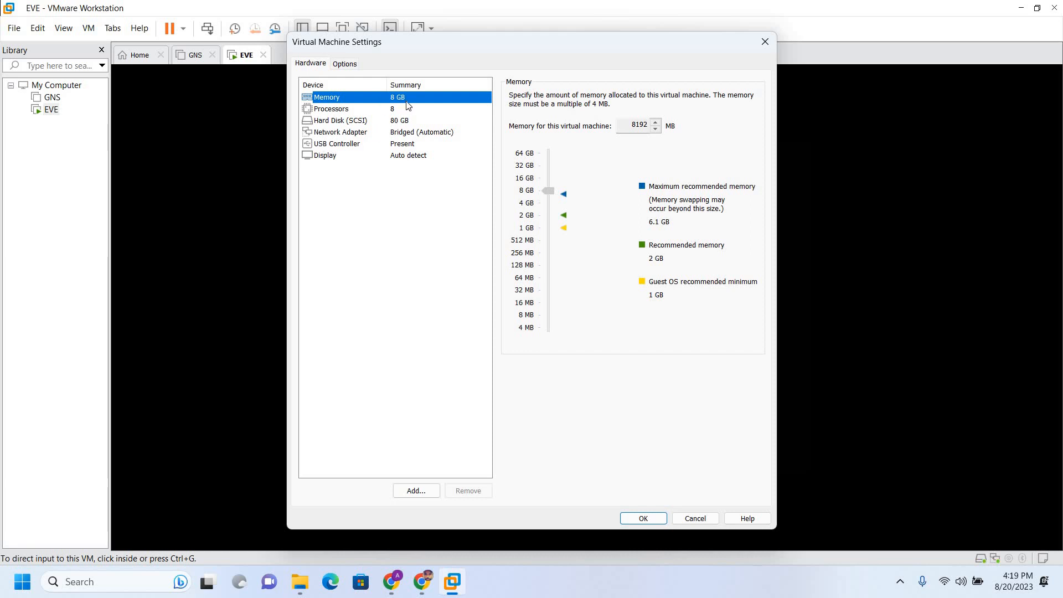
click(765, 42)
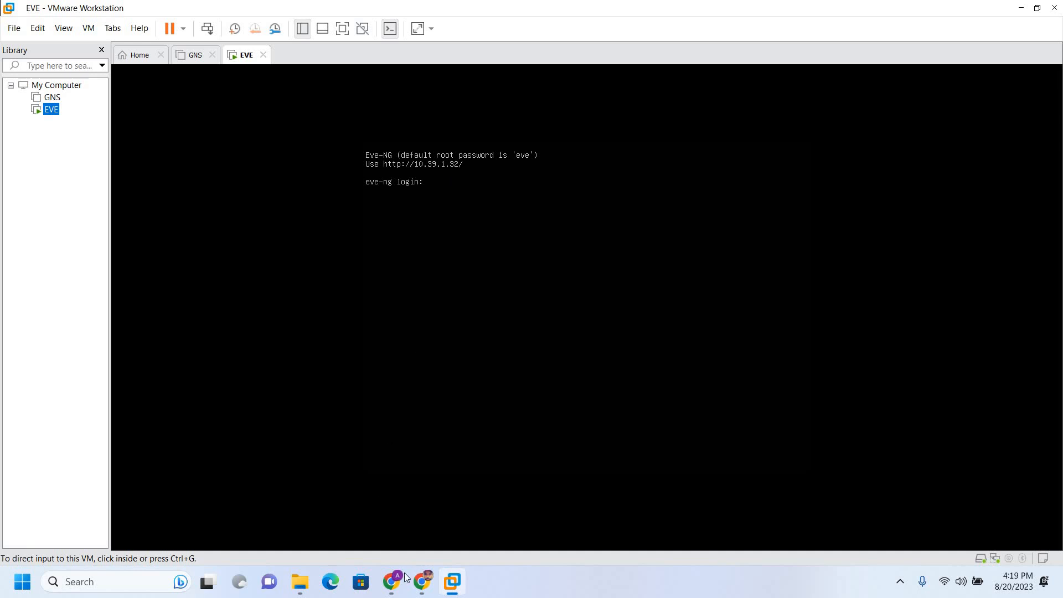
Switch to Chrome and open the EVE-NG web interface at 10.39.1.32 in the empty new tab
mouse_move(392, 582)
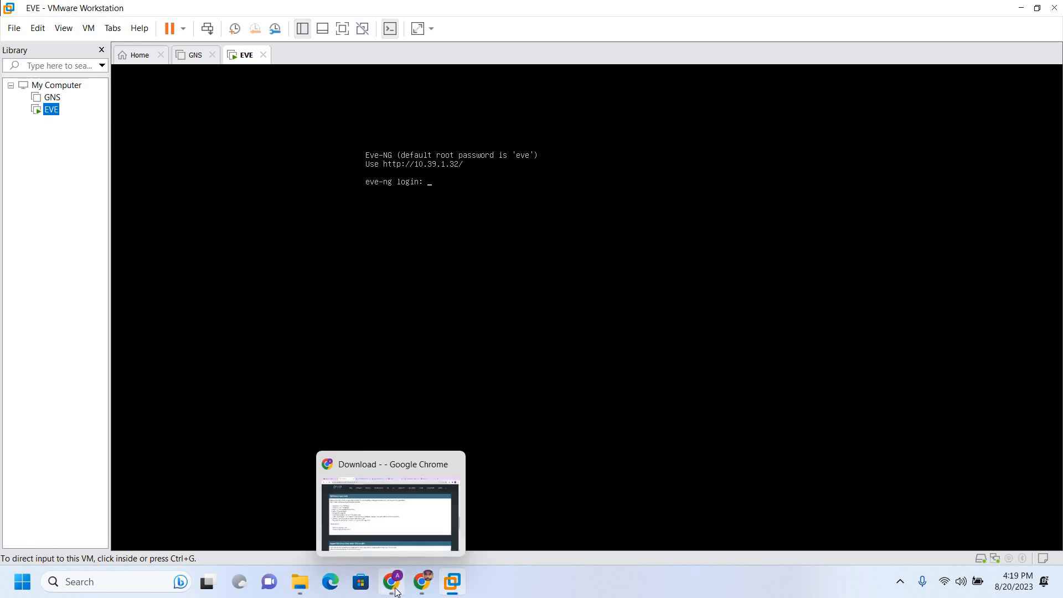
click(389, 495)
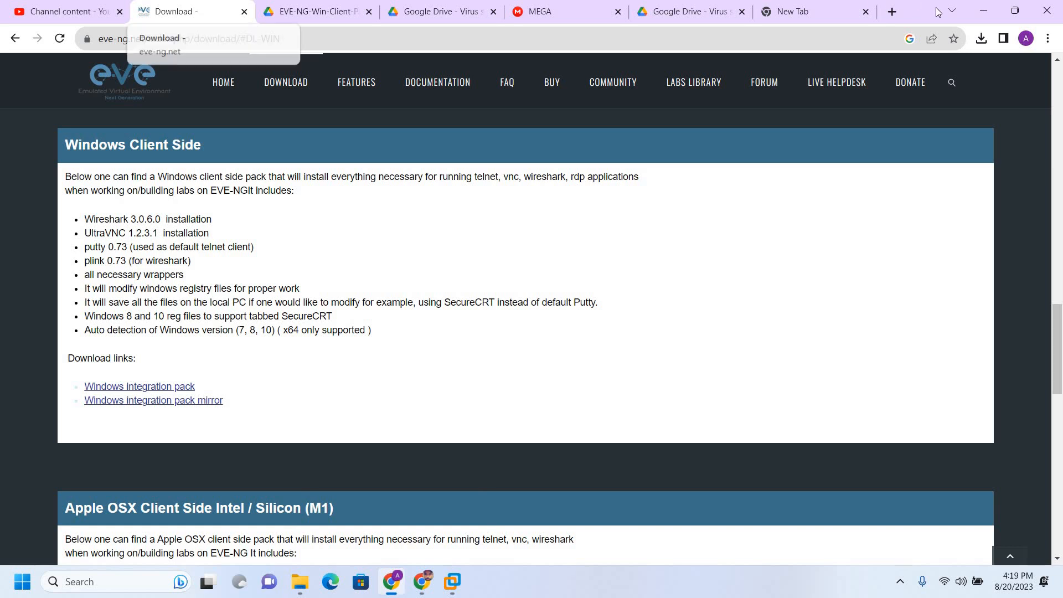
click(792, 11)
click(721, 45)
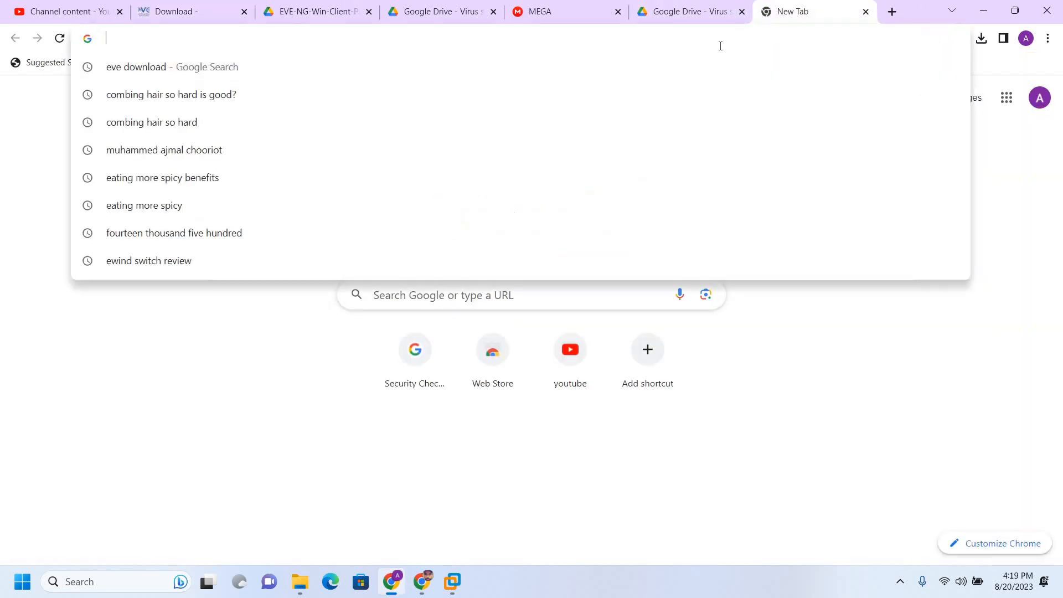
text(10.)
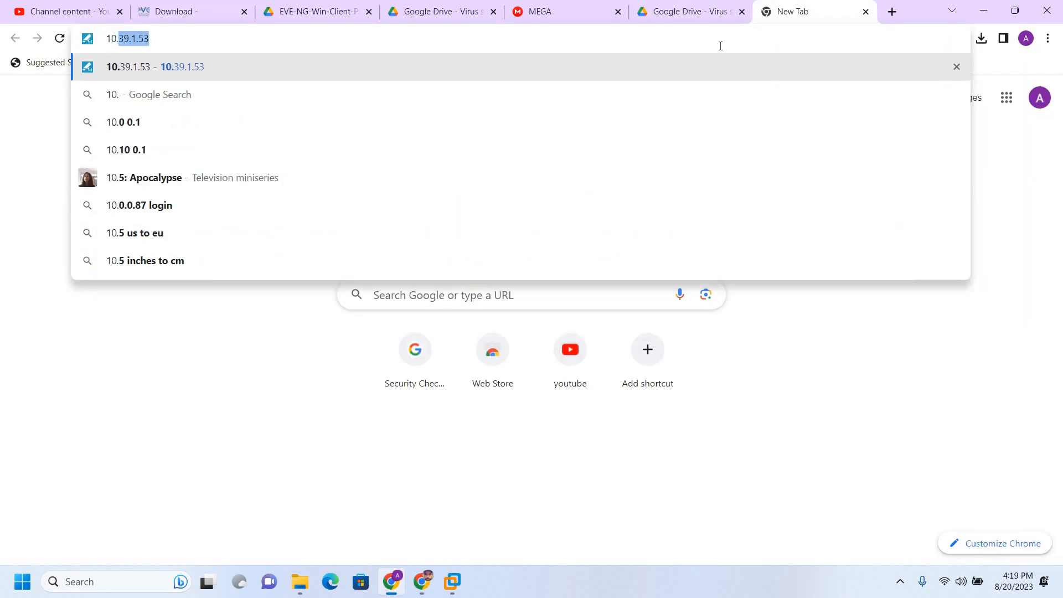
text(39.1.)
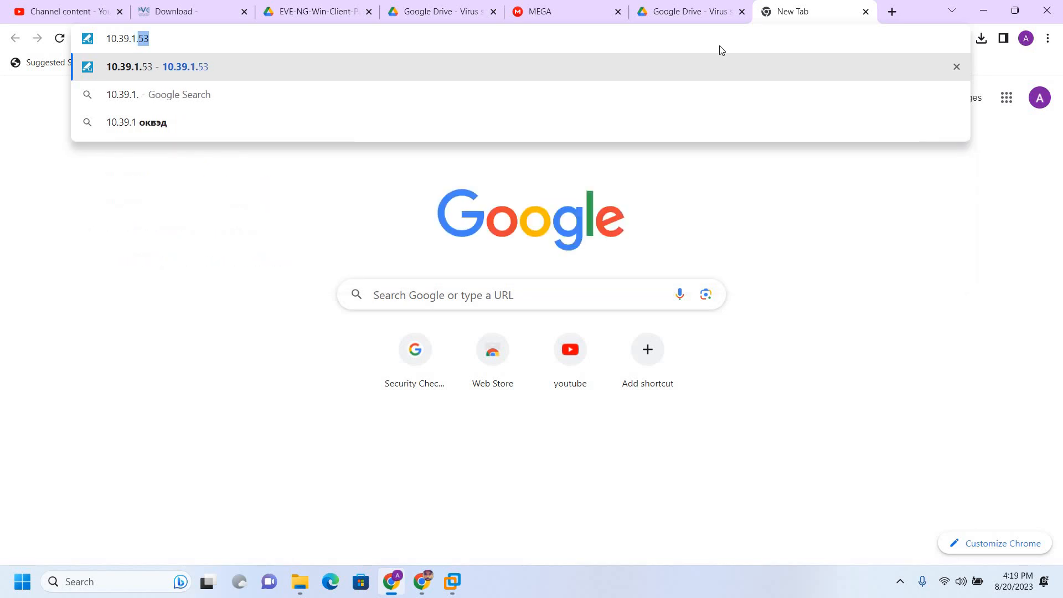
key(alt+Tab)
key(alt+Tab)
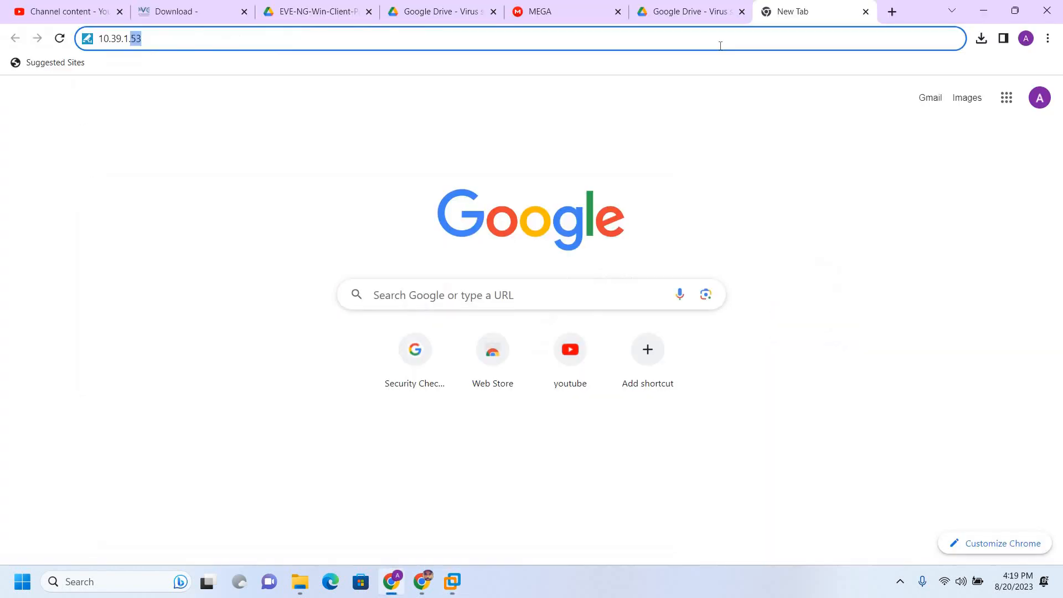
text(32)
key(Return)
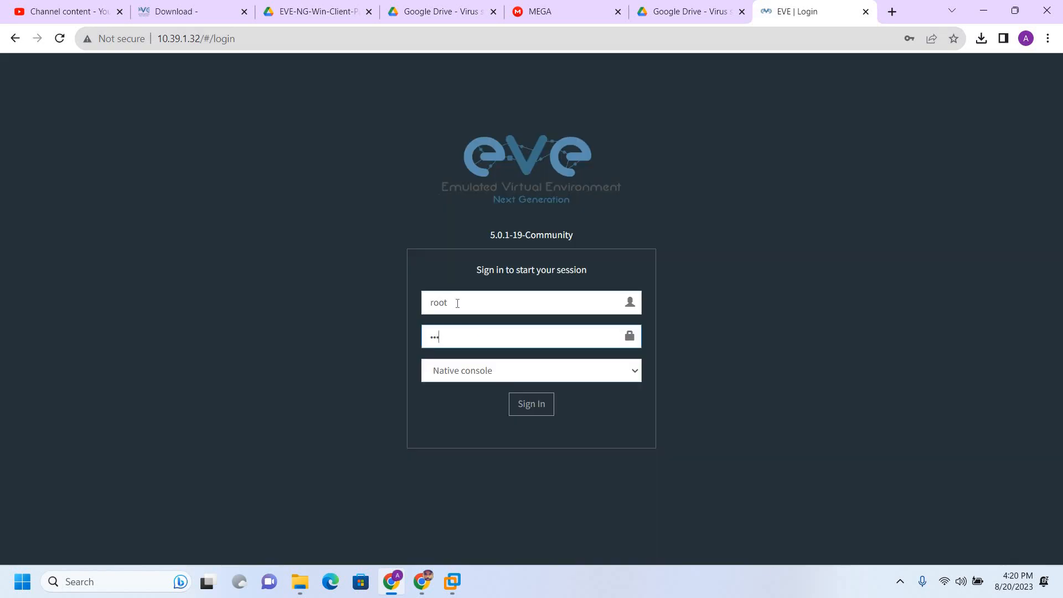
Replace the login username with admin and sign in to EVE-NG using the Native console option
key(shift+Tab)
text(admi)
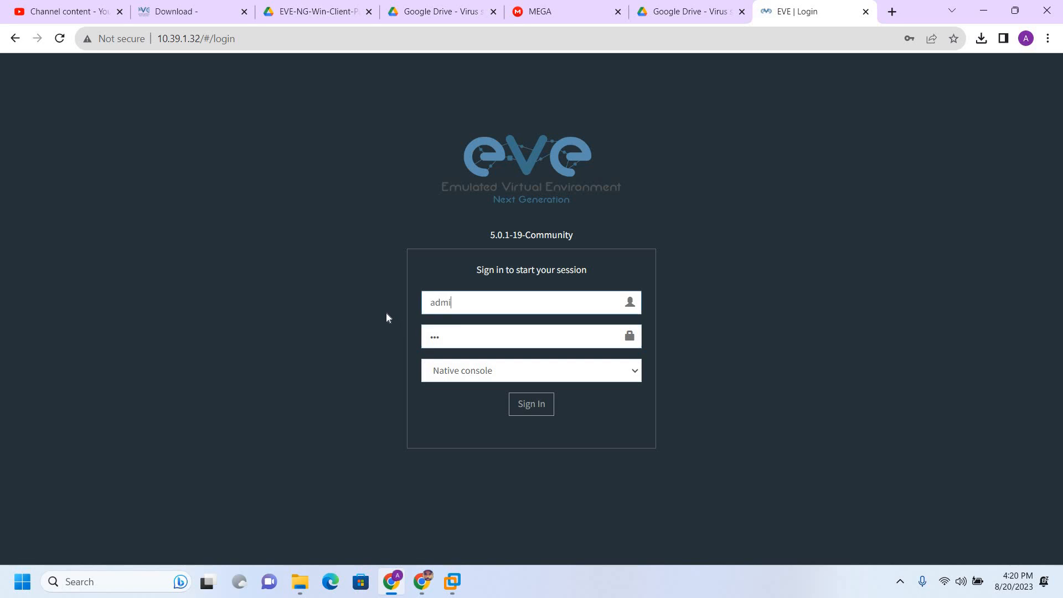
text(n)
click(540, 402)
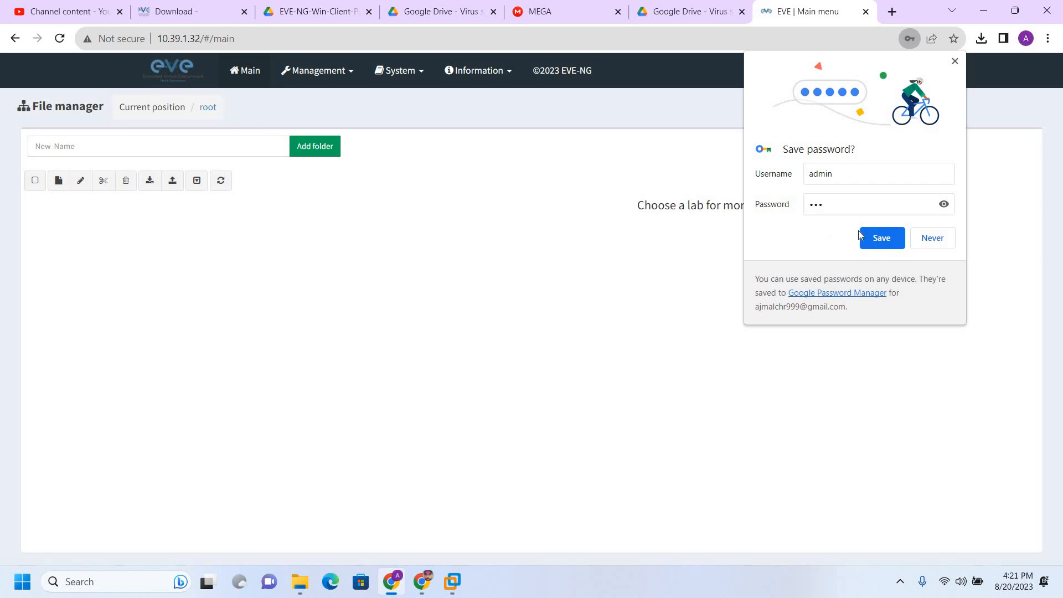
Dismiss the offer to save the password, switch to File Explorer and run EVE-NG-Win-Client-Pack-2.0 from the Downloads folder
click(955, 62)
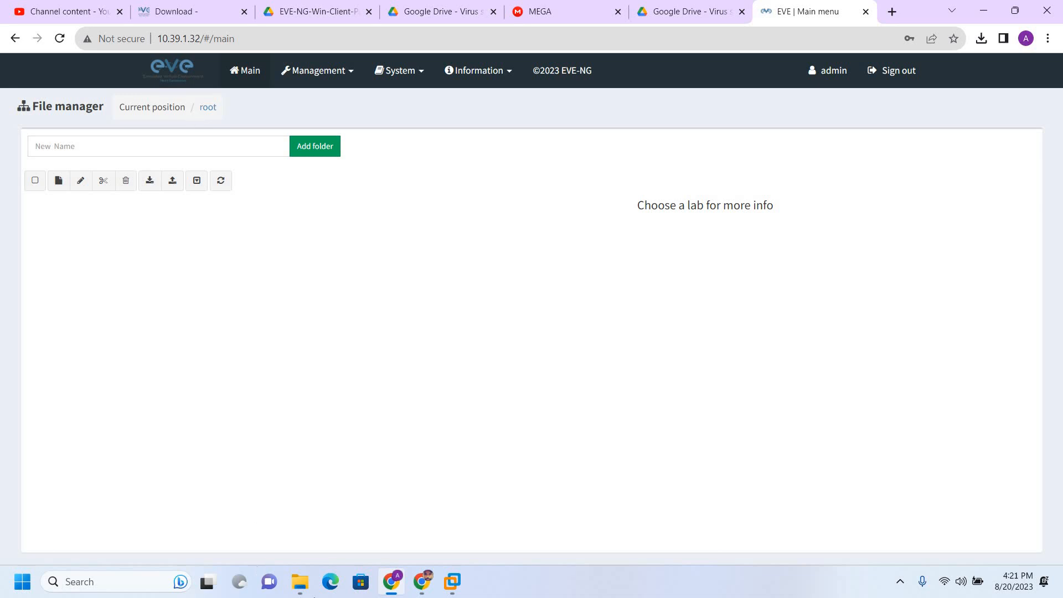
click(308, 584)
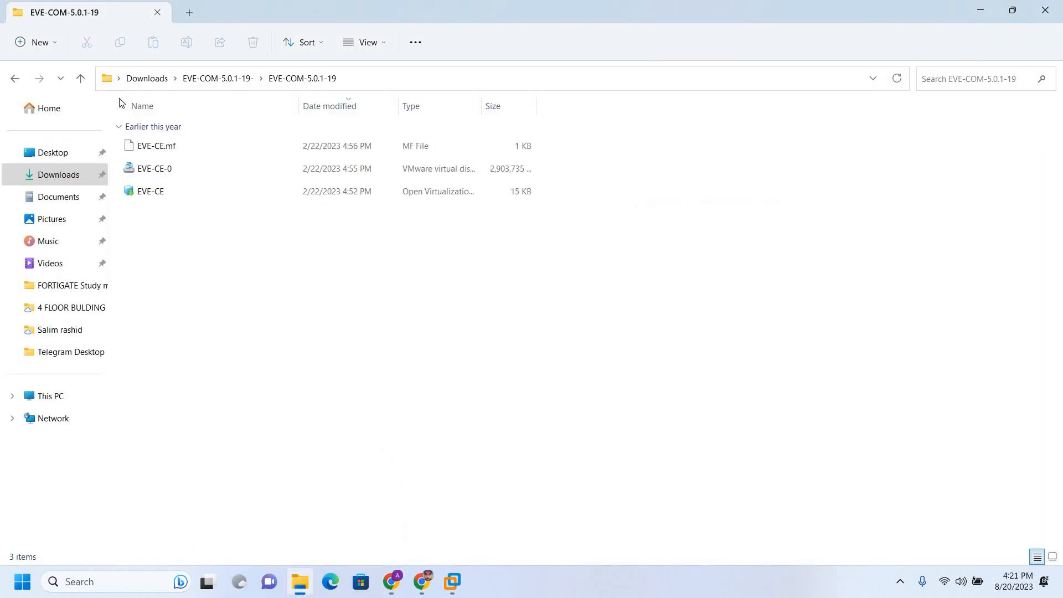
click(140, 79)
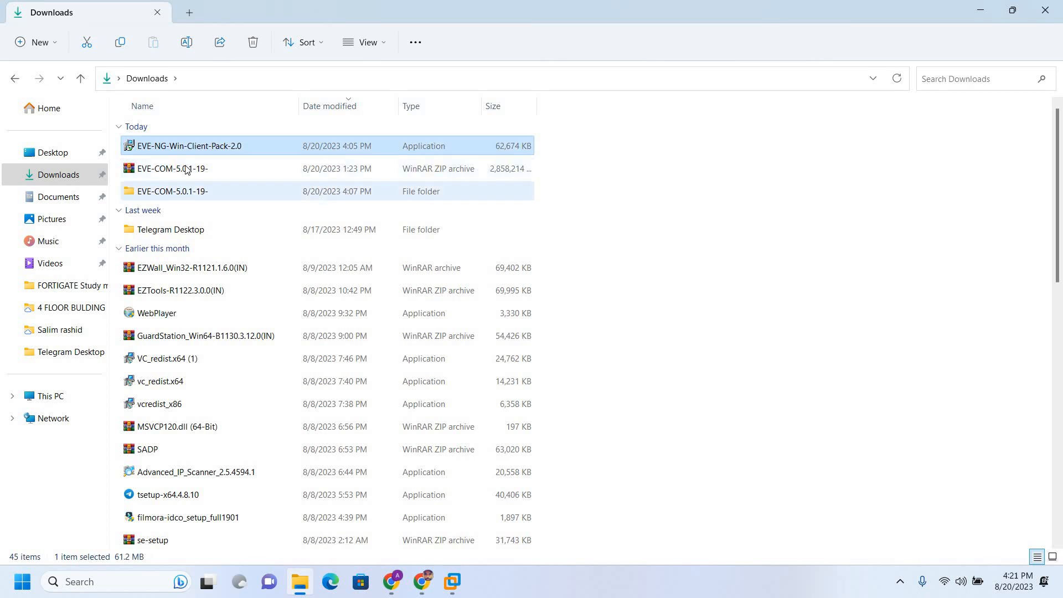
click(188, 154)
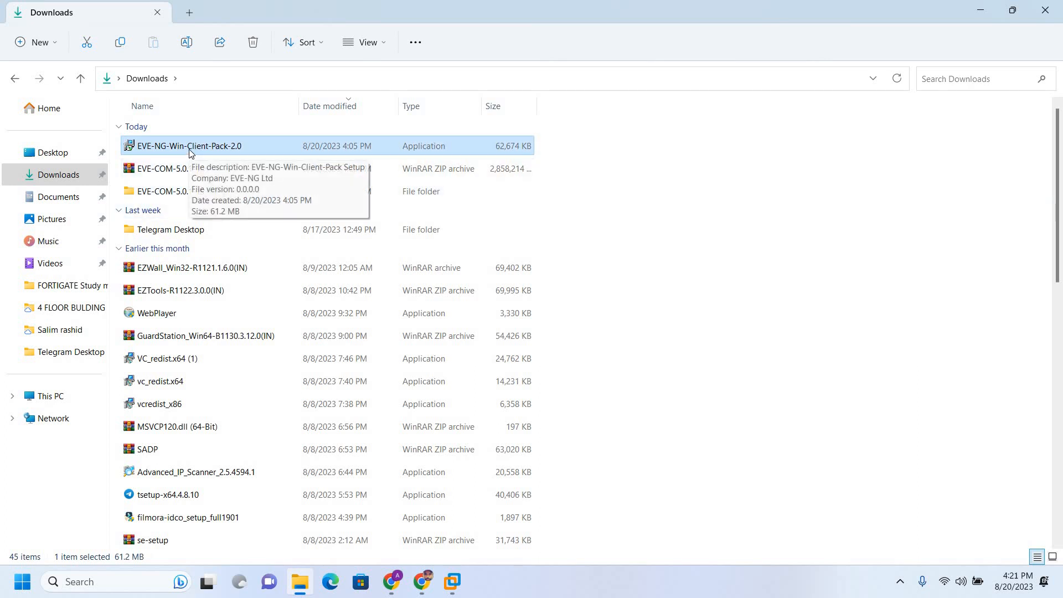
right_click(189, 153)
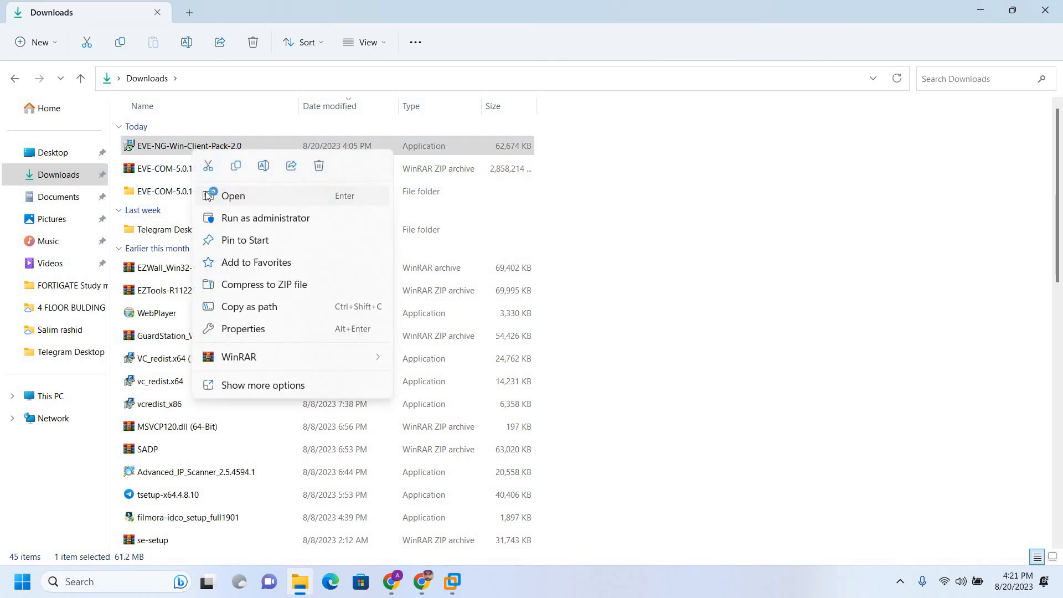
click(212, 196)
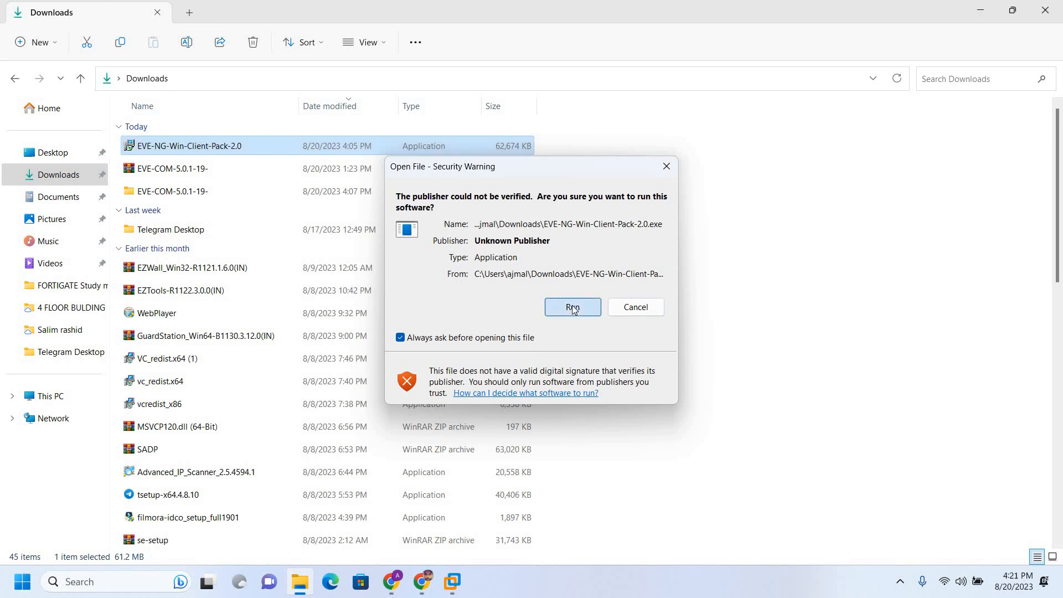
click(573, 305)
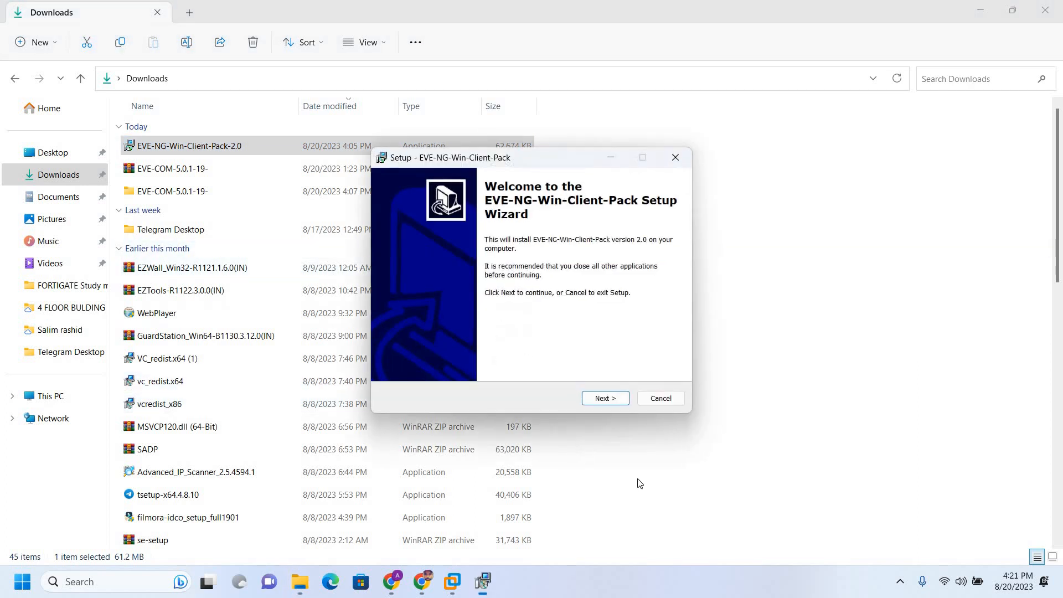
Proceed through the EVE-NG-Win-Client-Pack setup, keeping Wireshark 3.0.6 and UltraVNC 1.2.3 selected as components
click(604, 400)
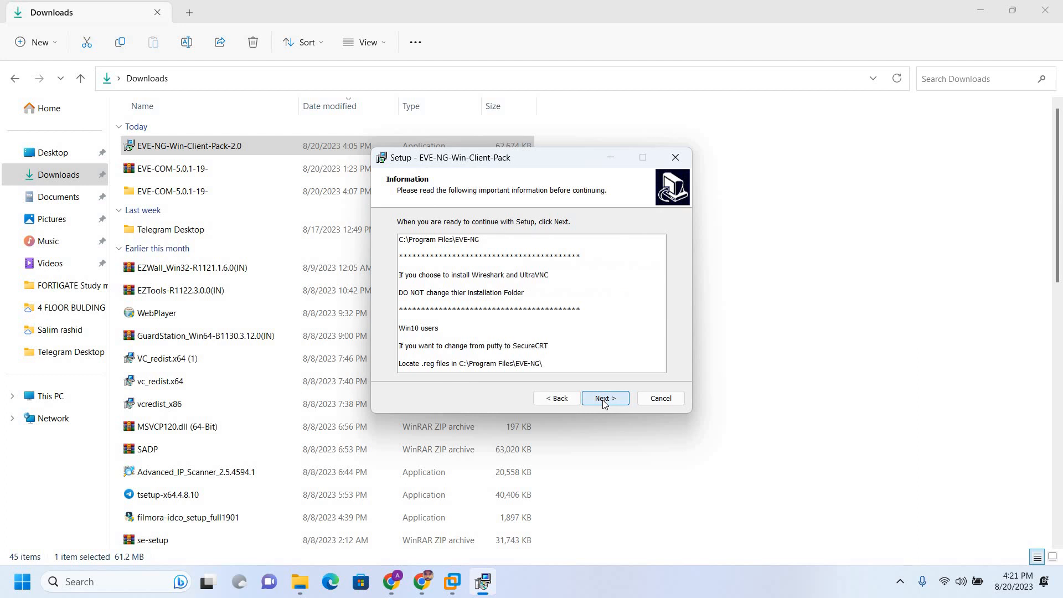
click(602, 399)
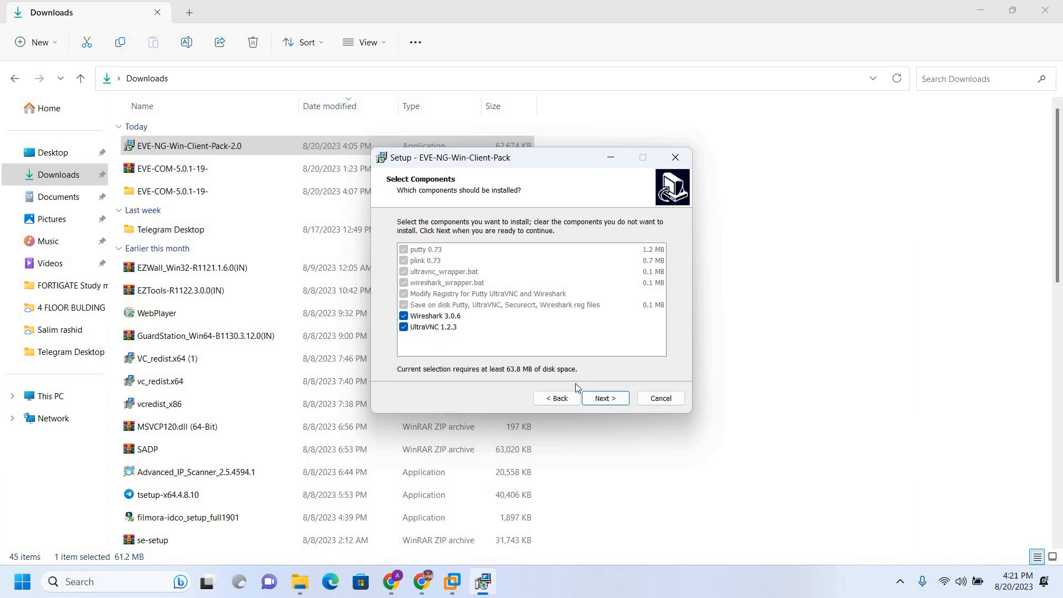
click(605, 399)
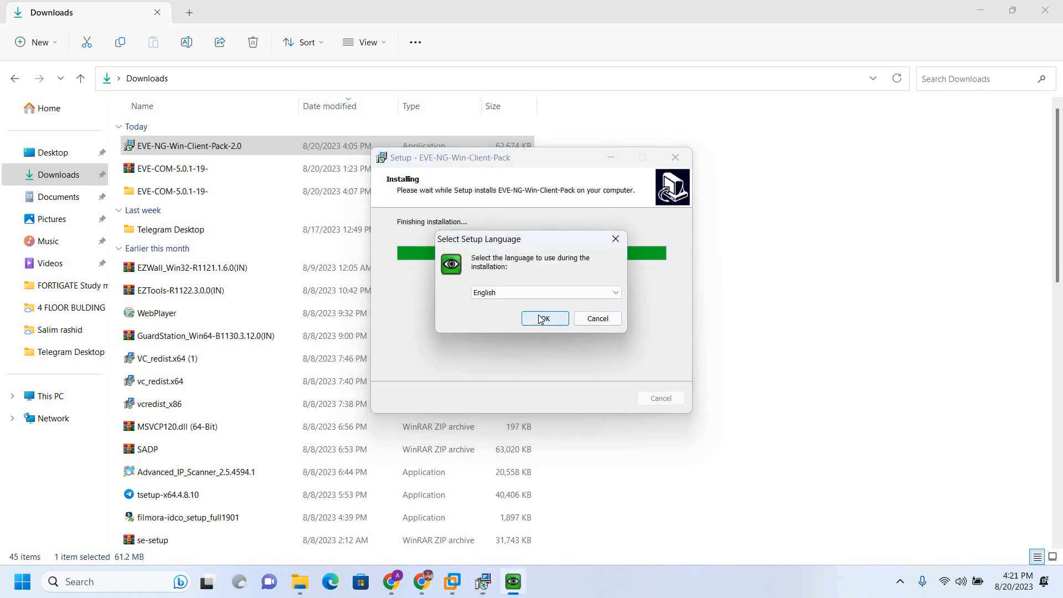
Use English for the UltraVNC setup and accept its license agreement
click(540, 315)
click(451, 355)
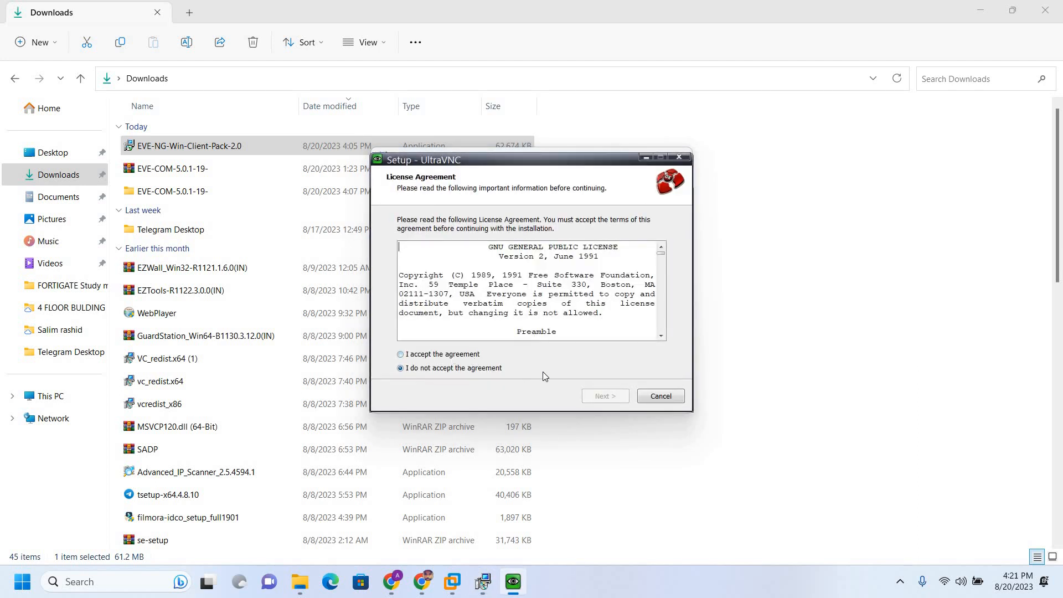
click(604, 397)
click(604, 397)
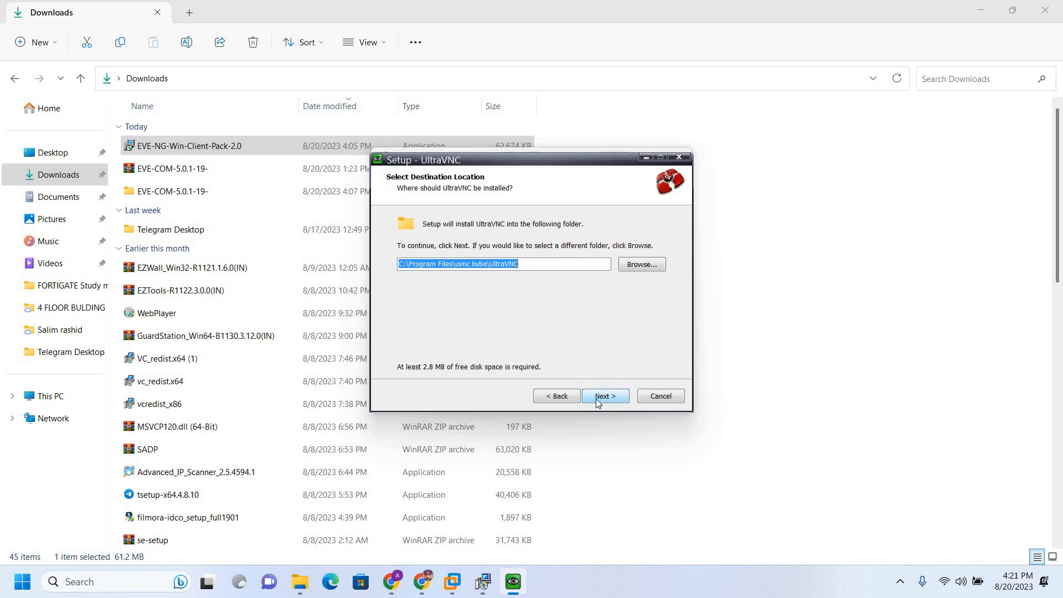
Install UltraVNC in its default folder as a full installation, without any additional tasks
click(596, 397)
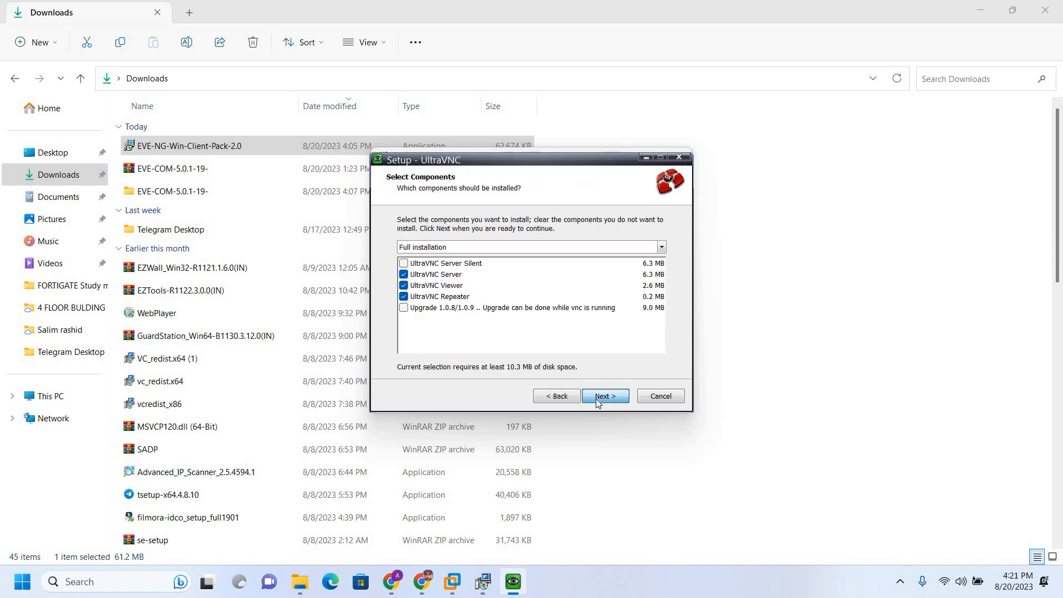
click(596, 397)
click(544, 395)
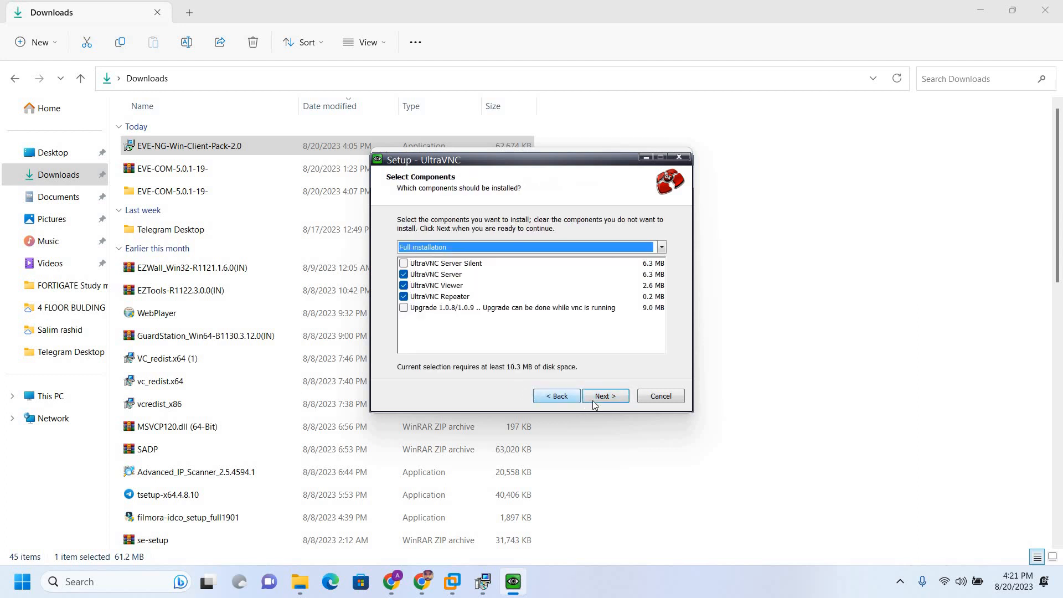
click(604, 398)
click(604, 398)
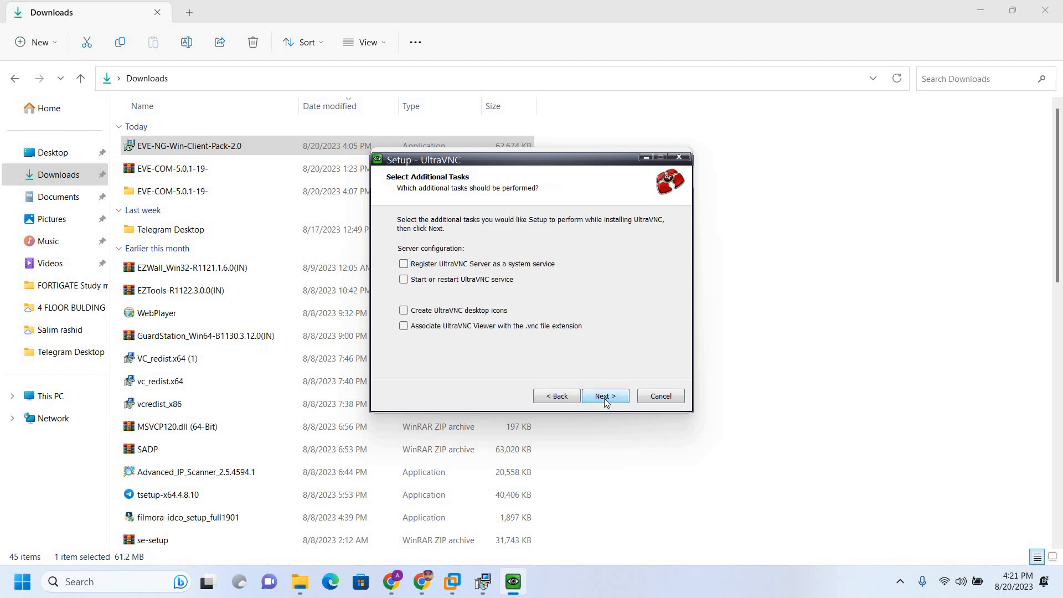
click(604, 397)
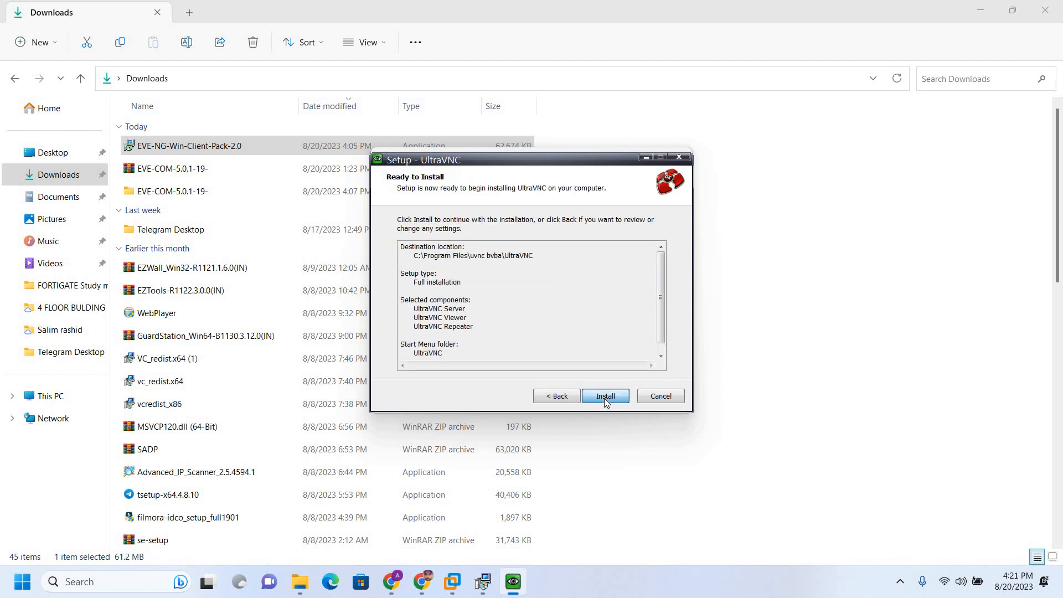
click(603, 397)
Finish the Wireshark 3.0.6 64-bit setup without running it or showing news, and close the completed EVE-NG-Win-Client-Pack wizard
click(612, 400)
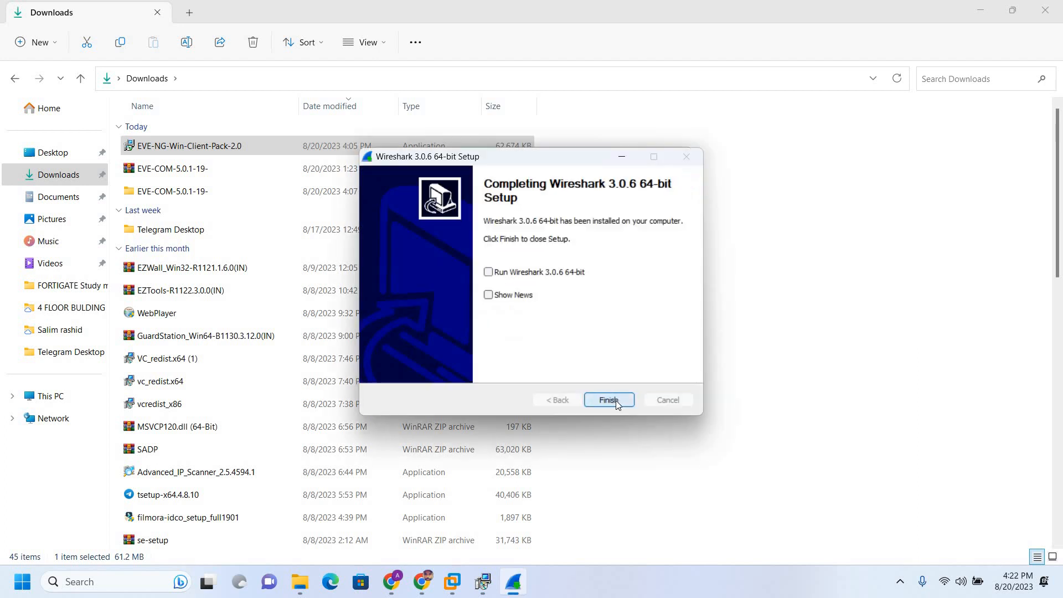
click(616, 400)
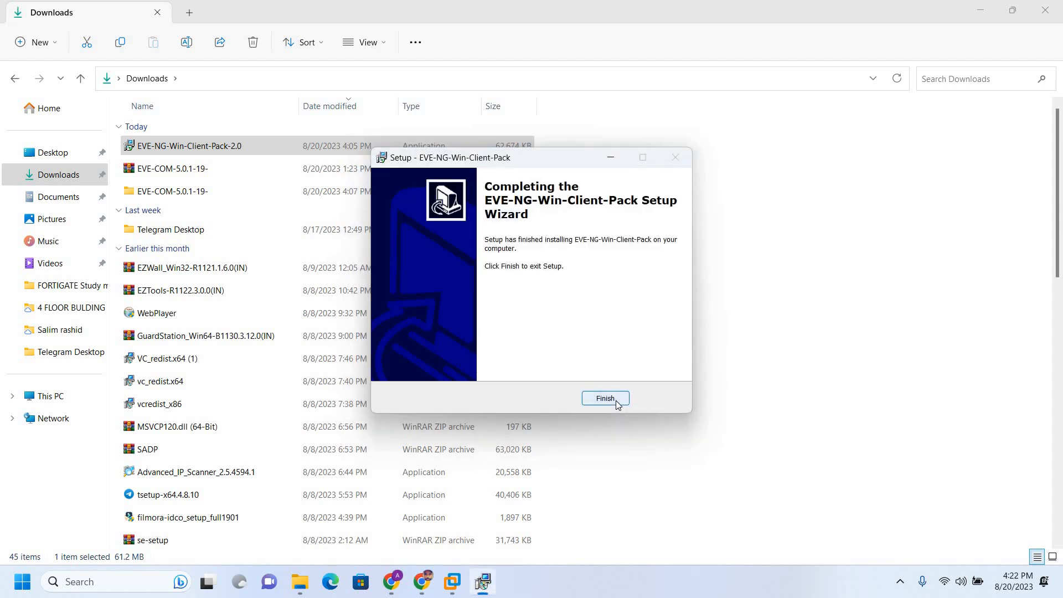
click(615, 400)
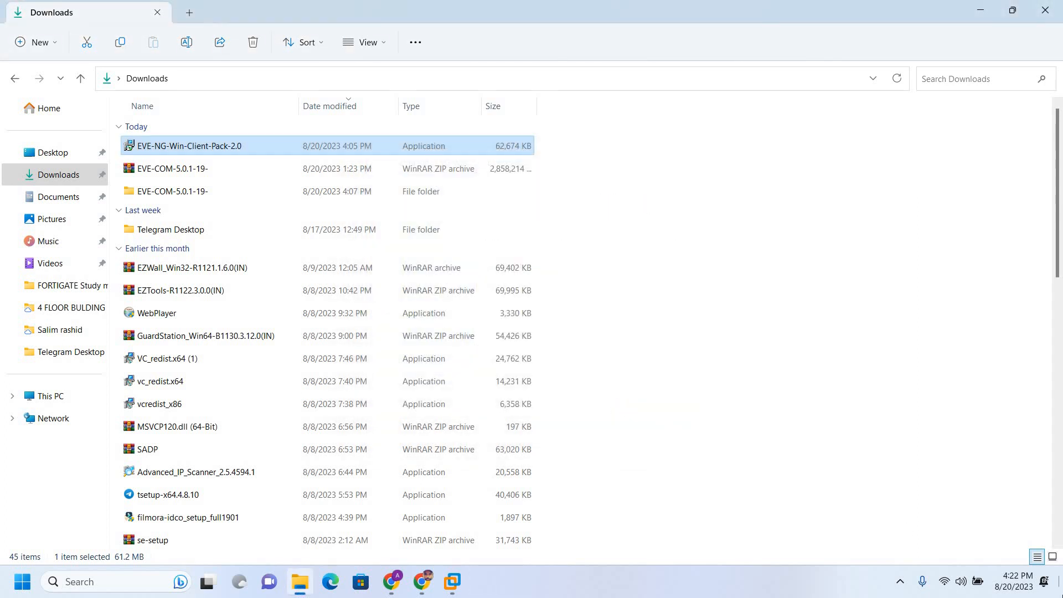
Show the desktop, check the EVE console in VMware Workstation and switch back to the EVE-NG web interface in Chrome
click(1062, 596)
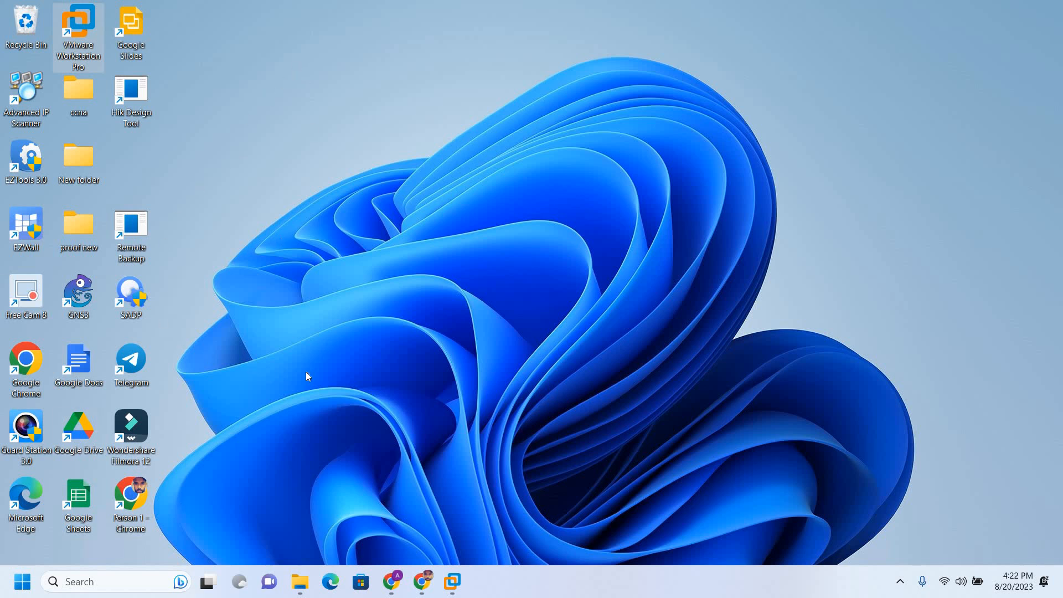
click(453, 581)
click(526, 479)
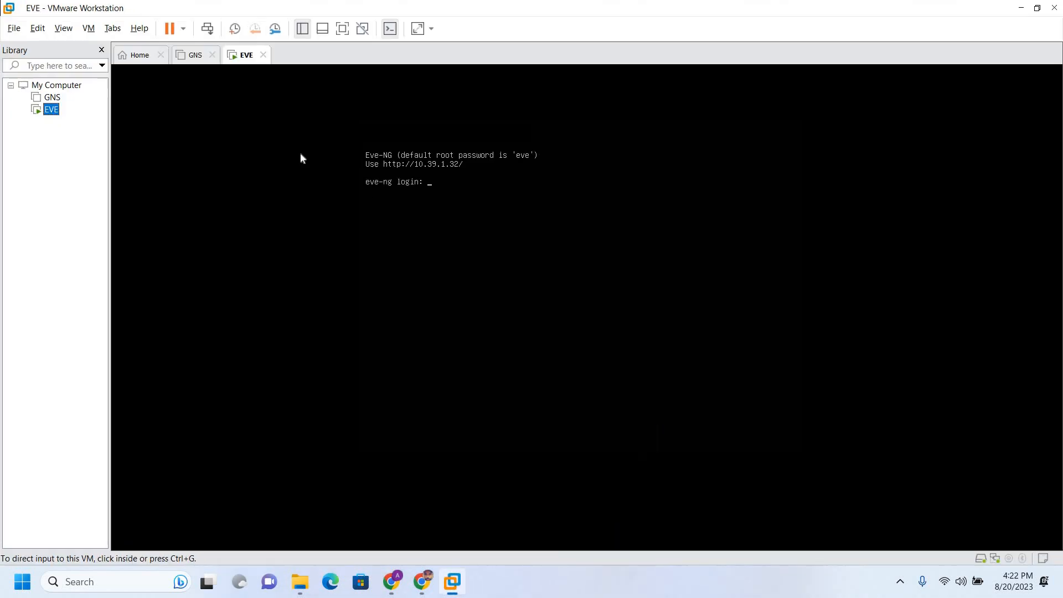
mouse_move(397, 587)
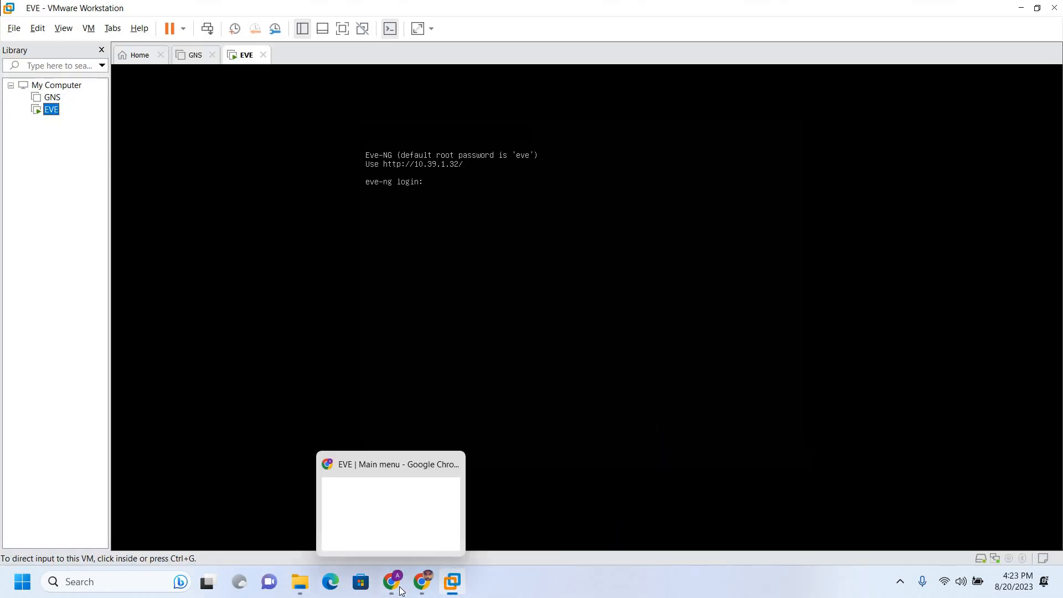
click(400, 488)
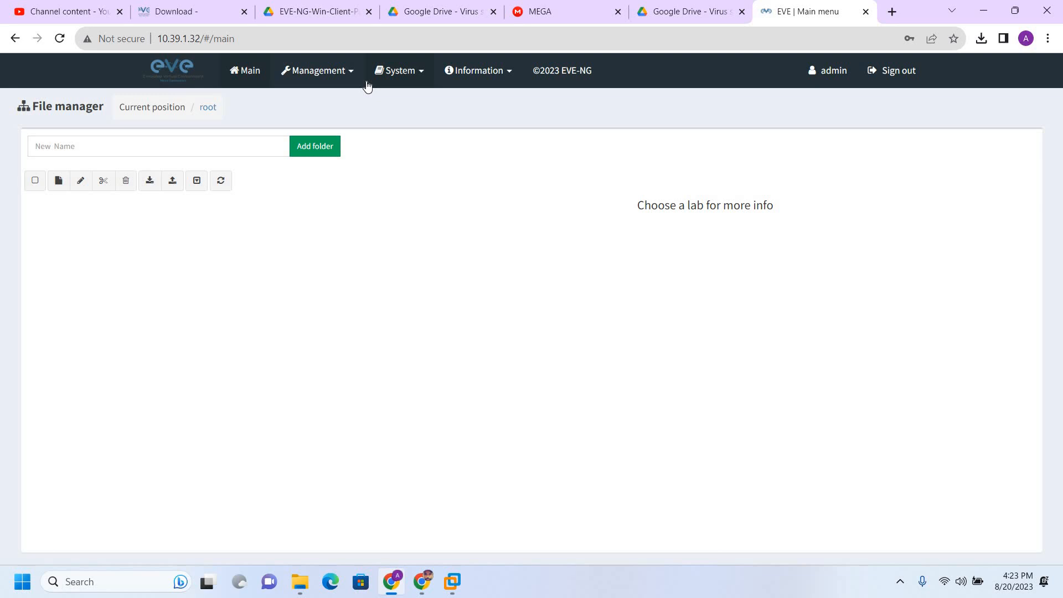
click(909, 585)
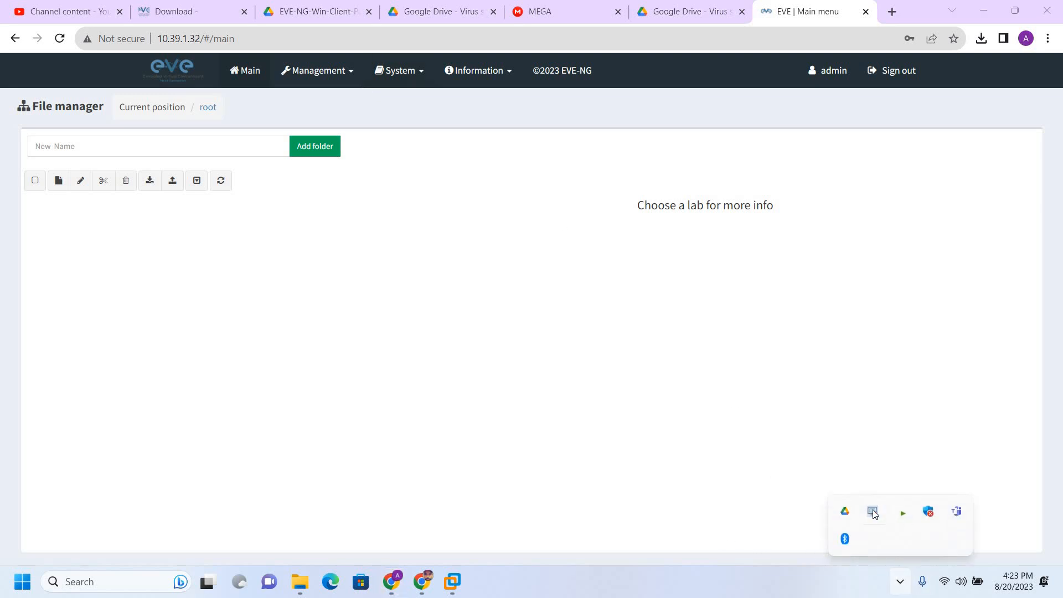